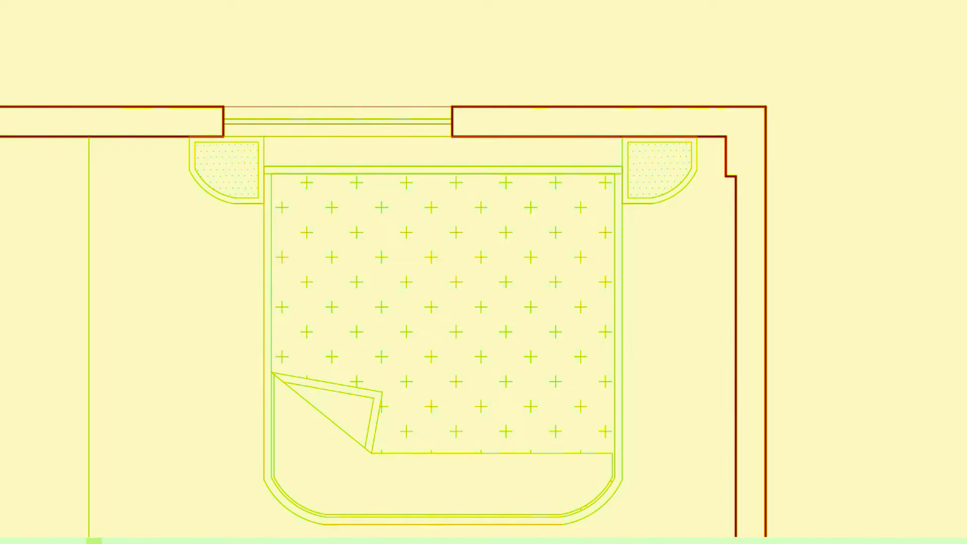
- Place vertical construction lines through the outer faces of the bedroom's two side walls
{"action": "scroll", "coordinate": [920, 132], "scroll_direction": "down", "scroll_amount": 2}
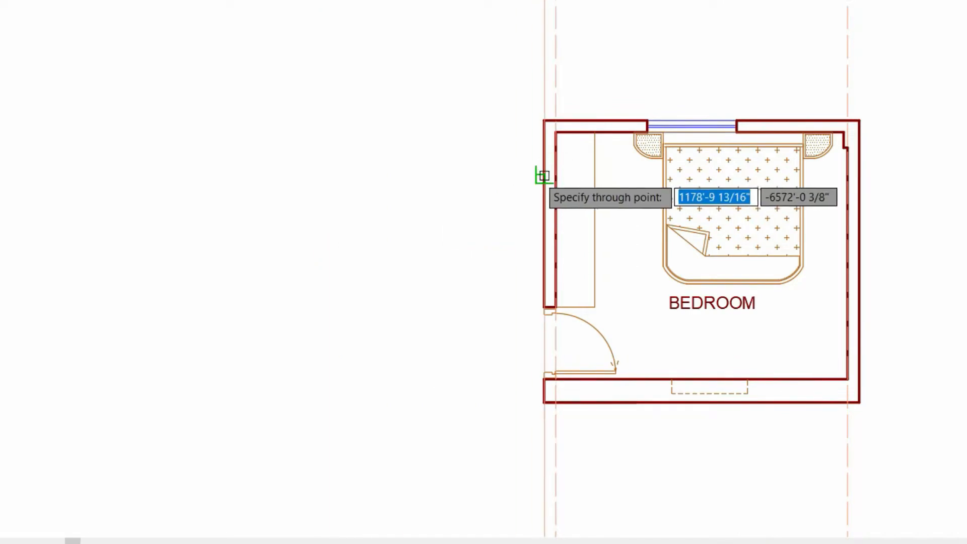
{"action": "left_click", "coordinate": [857, 185]}
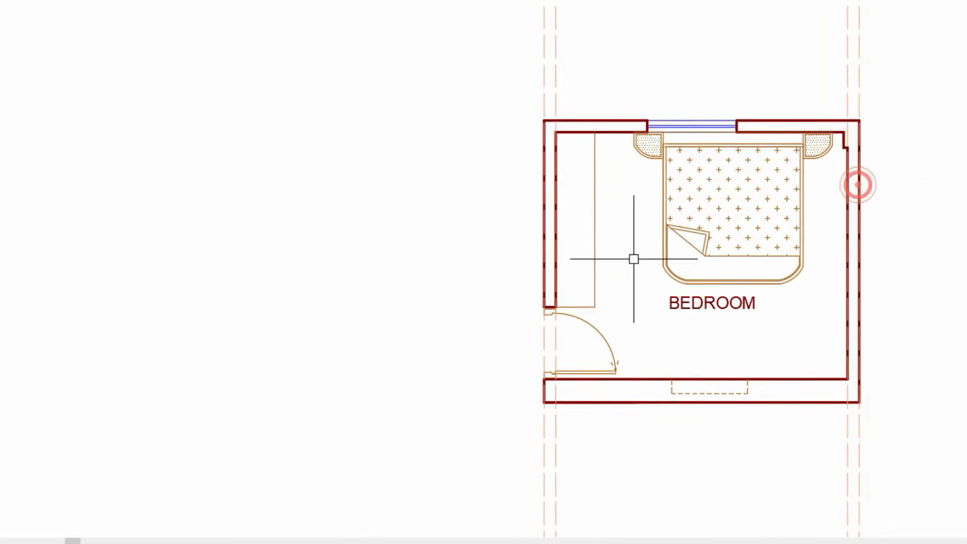
- Draw a horizontal floor line above the plan, spanning between the two outer wall projection lines
{"action": "scroll", "coordinate": [545, 157], "scroll_direction": "down", "scroll_amount": 2}
{"action": "scroll", "coordinate": [533, 144], "scroll_direction": "up", "scroll_amount": 2}
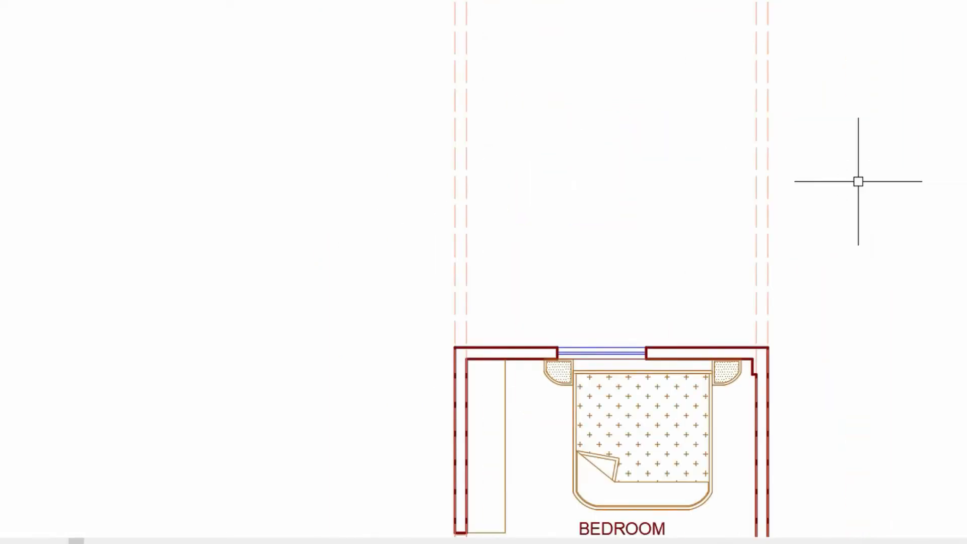
{"action": "scroll", "coordinate": [858, 181], "scroll_direction": "up", "scroll_amount": 2}
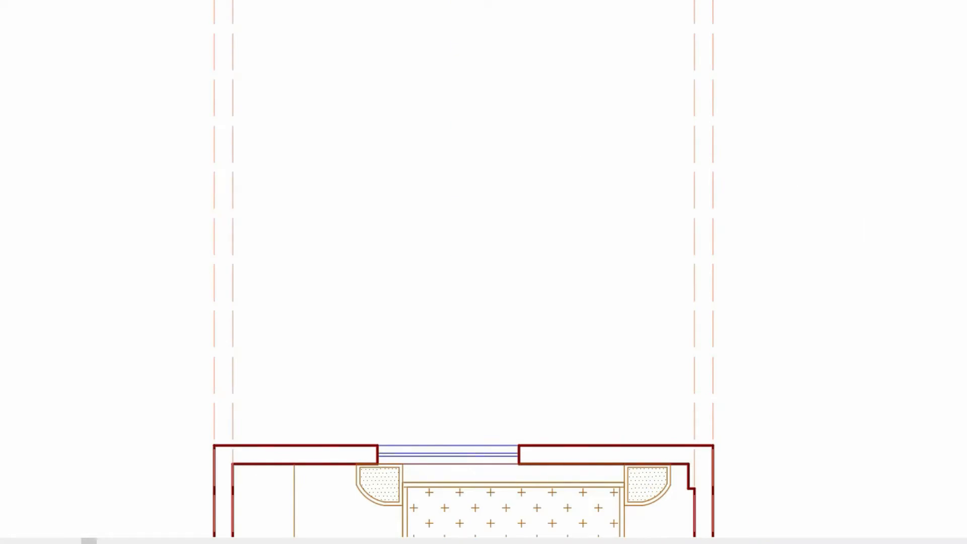
{"action": "left_click", "coordinate": [716, 503]}
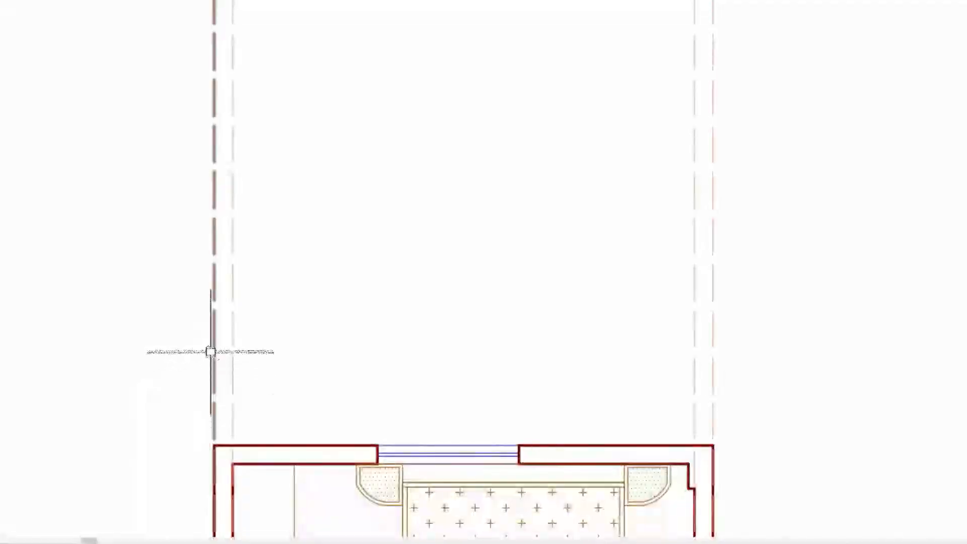
{"action": "type", "text": "l"}
{"action": "key", "text": "Return"}
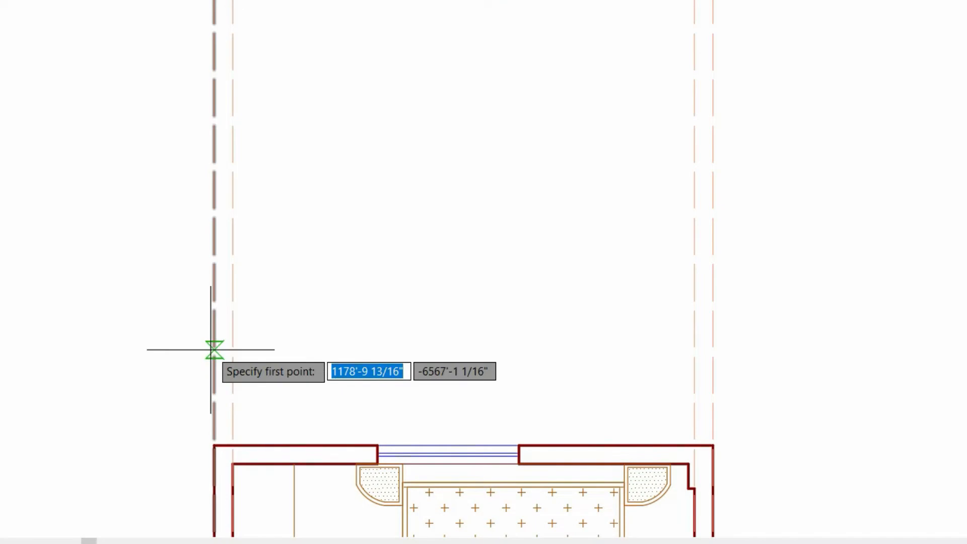
{"action": "left_click", "coordinate": [214, 349]}
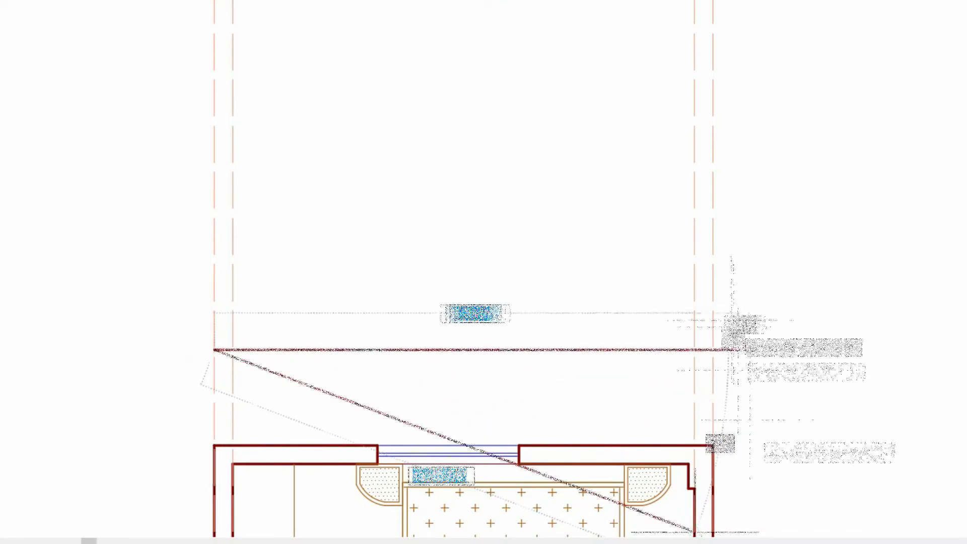
{"action": "left_click", "coordinate": [713, 349]}
{"action": "key", "text": "Return"}
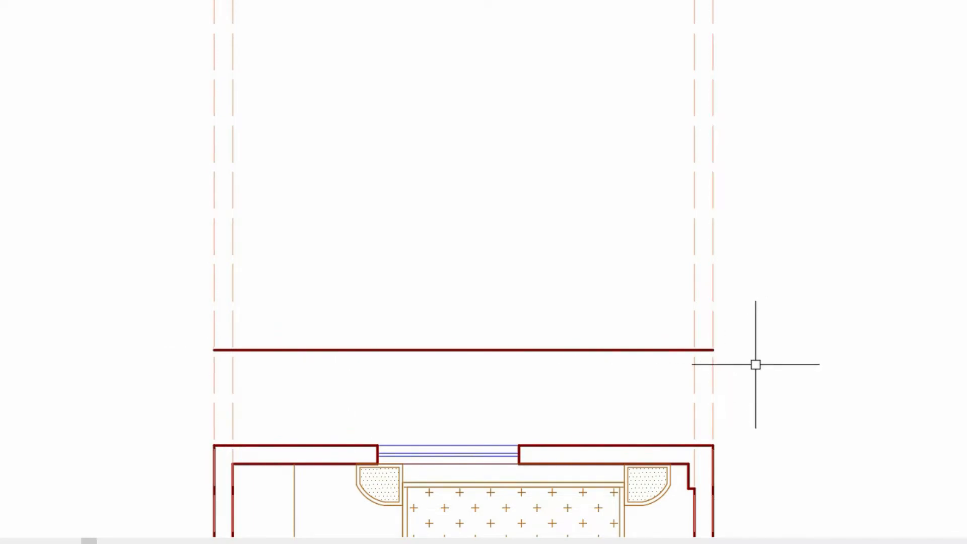
- Draw a horizontal section line across the bedroom plan through the lower part of the bed, extending past both side walls
{"action": "scroll", "coordinate": [549, 104], "scroll_direction": "down", "scroll_amount": 4}
{"action": "scroll", "coordinate": [403, 346], "scroll_direction": "up", "scroll_amount": 4}
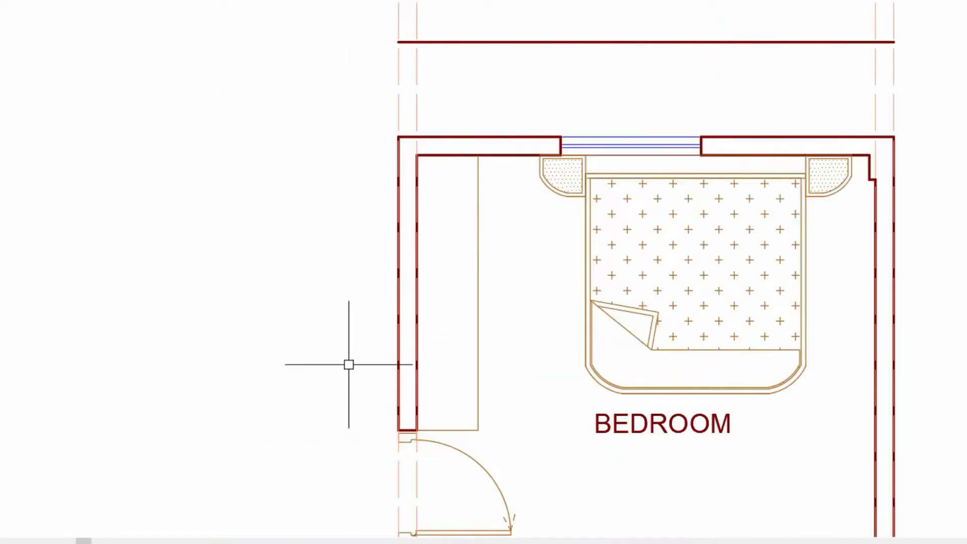
{"action": "key", "text": "space"}
{"action": "left_click", "coordinate": [309, 356]}
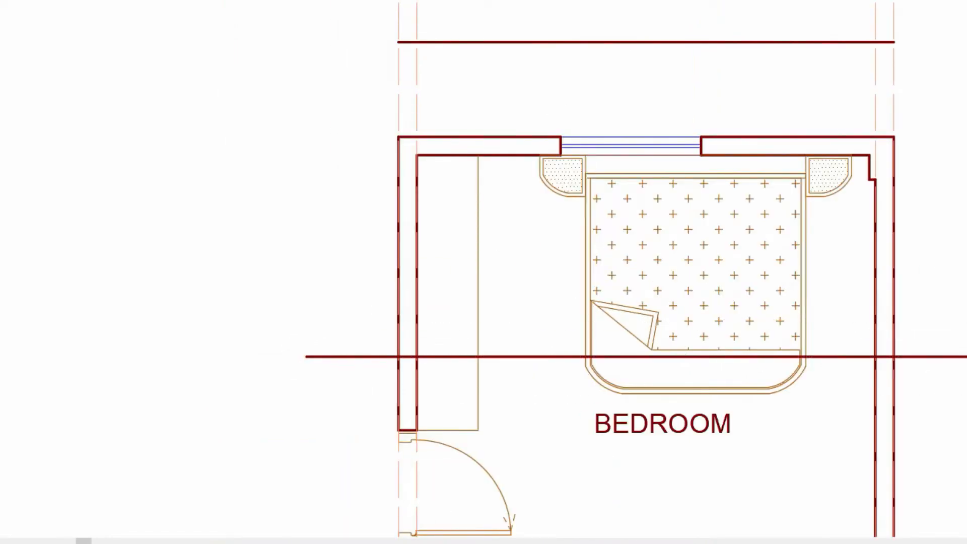
{"action": "scroll", "coordinate": [685, 449], "scroll_direction": "down", "scroll_amount": 2}
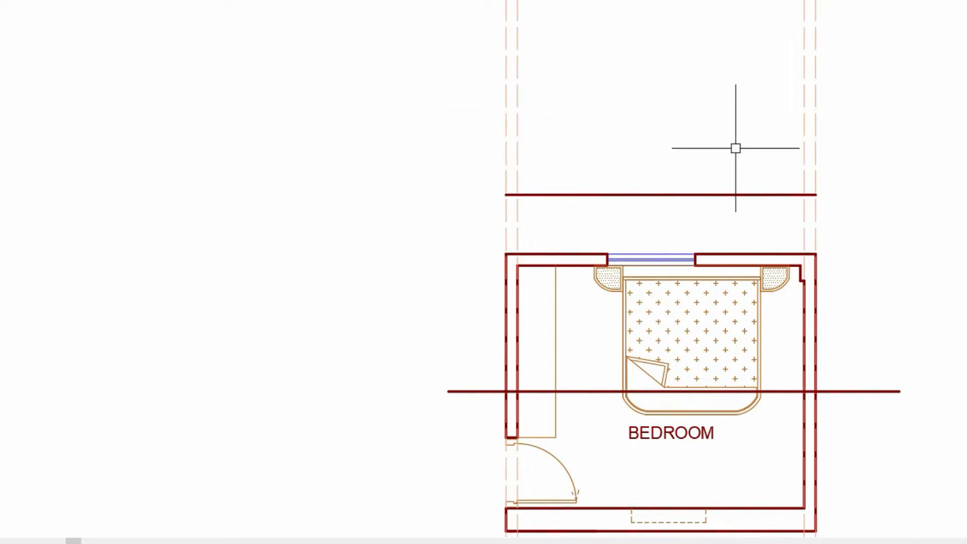
- Draw a vertical line about 11'-7 7/8" high, up from the floor line's end at the wardrobe-side outer wall projection
{"action": "key", "text": "space"}
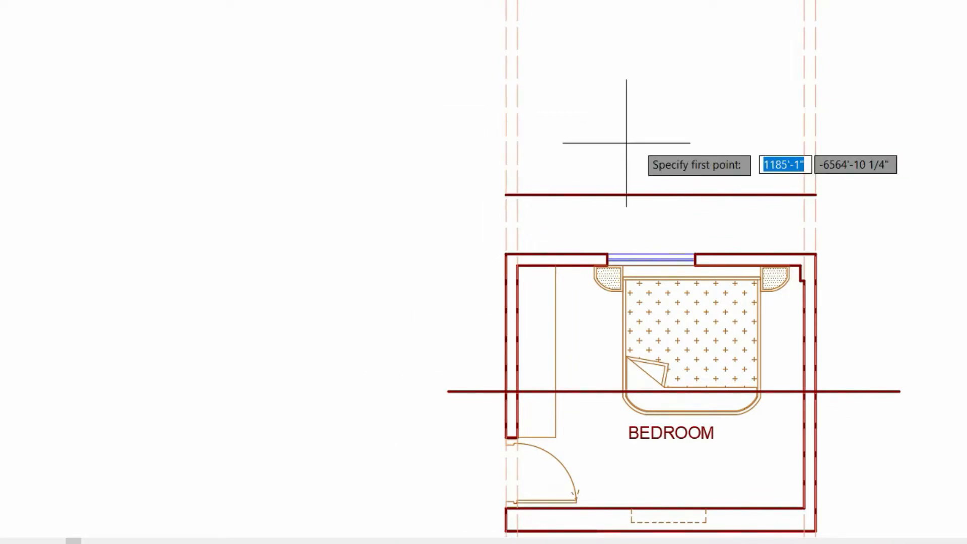
{"action": "left_click", "coordinate": [505, 194]}
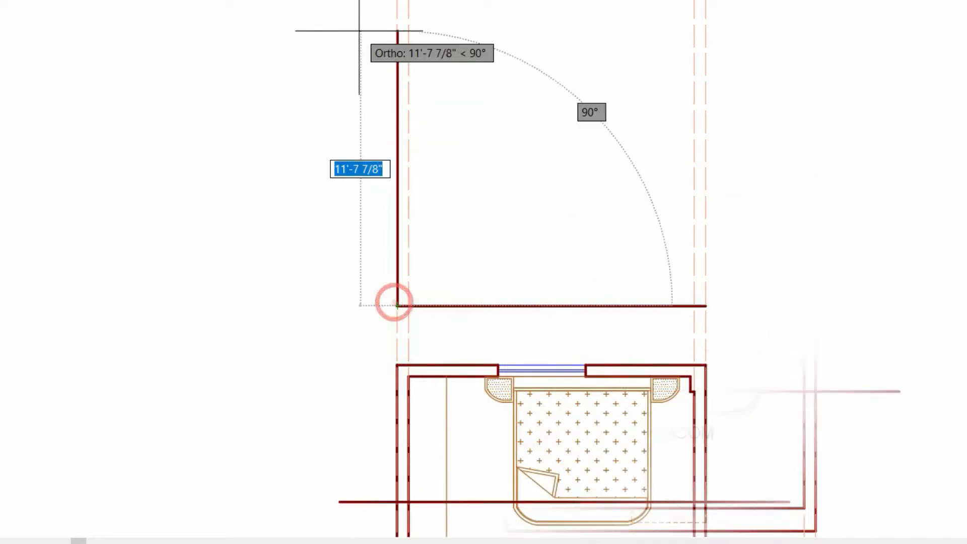
{"action": "left_click", "coordinate": [359, 31]}
{"action": "key", "text": "space"}
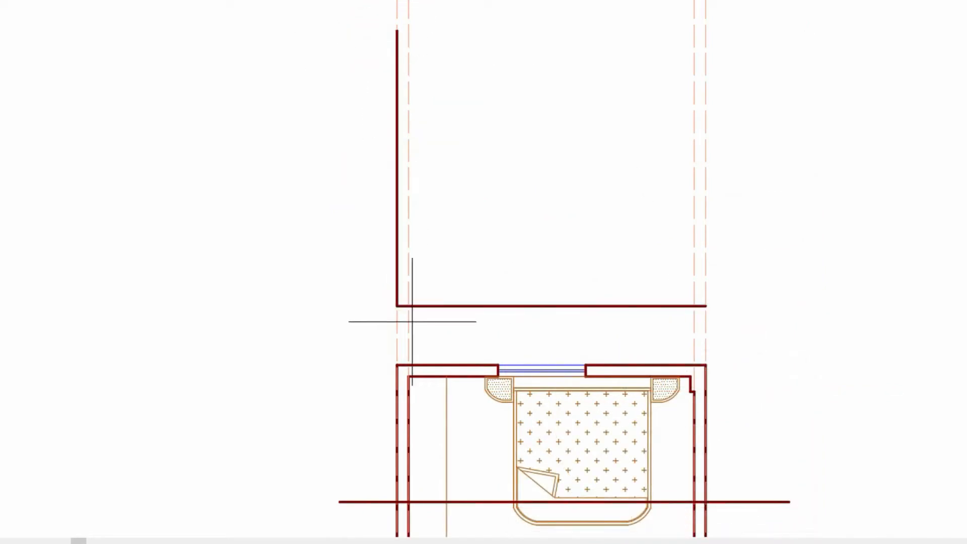
- Draw a vertical wall line up from the floor line along the wardrobe-side inner wall projection
{"action": "key", "text": "space"}
{"action": "left_click", "coordinate": [408, 305]}
{"action": "left_click", "coordinate": [407, 44]}
{"action": "key", "text": "space"}
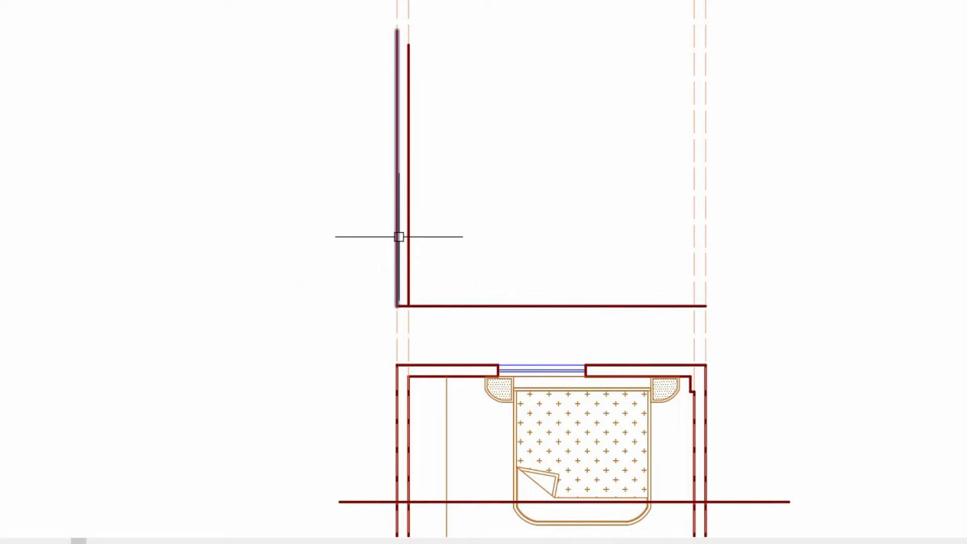
- Delete the outer vertical line and trim the floor line's overhang back to the inner wall line
{"action": "left_click", "coordinate": [399, 237]}
{"action": "key", "text": "Delete"}
{"action": "scroll", "coordinate": [397, 328], "scroll_direction": "up", "scroll_amount": 4}
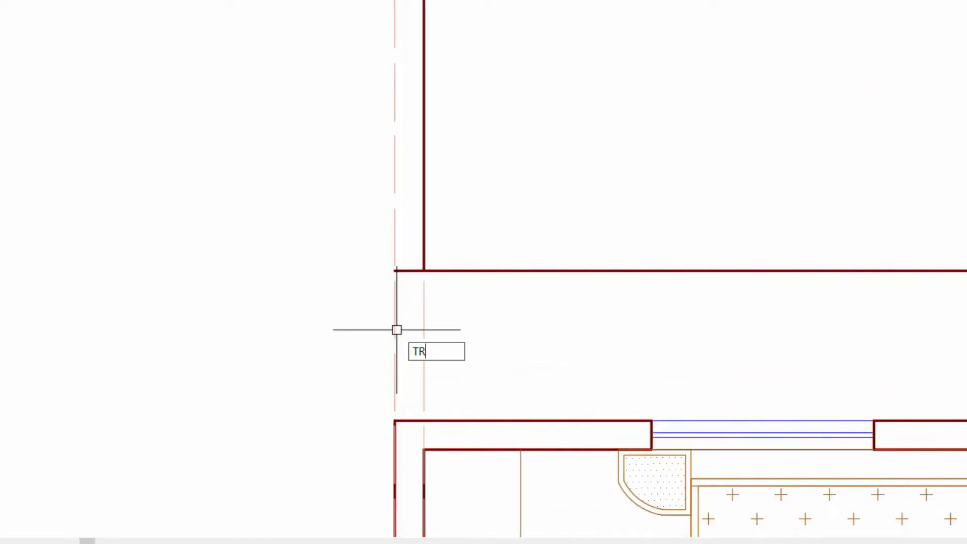
{"action": "key", "text": "Return"}
{"action": "scroll", "coordinate": [335, 317], "scroll_direction": "down", "scroll_amount": 3}
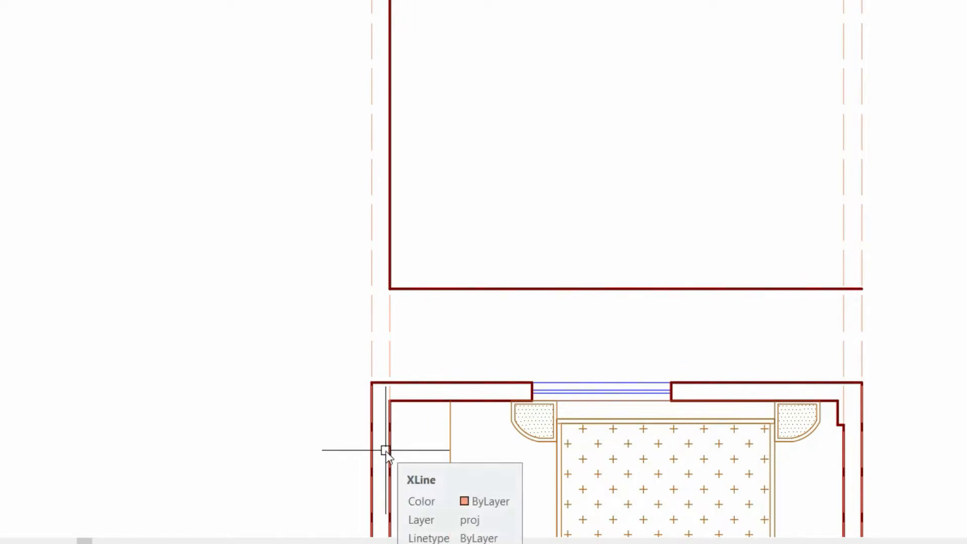
{"action": "type", "text": "D"}
{"action": "key", "text": "Escape"}
{"action": "scroll", "coordinate": [511, 189], "scroll_direction": "down", "scroll_amount": 2}
{"action": "scroll", "coordinate": [600, 117], "scroll_direction": "down", "scroll_amount": 2}
{"action": "scroll", "coordinate": [600, 336], "scroll_direction": "up", "scroll_amount": 4}
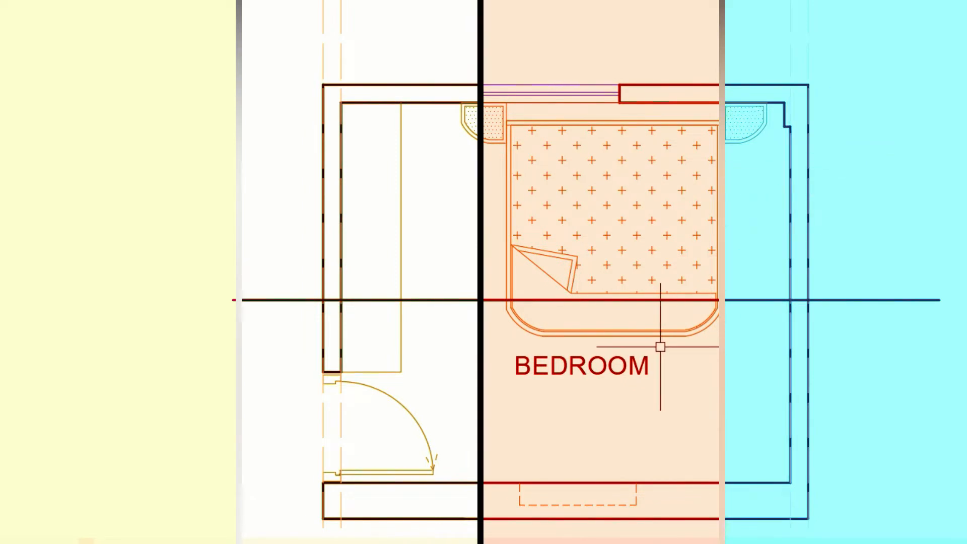
{"action": "scroll", "coordinate": [654, 345], "scroll_direction": "down", "scroll_amount": 4}
{"action": "scroll", "coordinate": [707, 134], "scroll_direction": "up", "scroll_amount": 2}
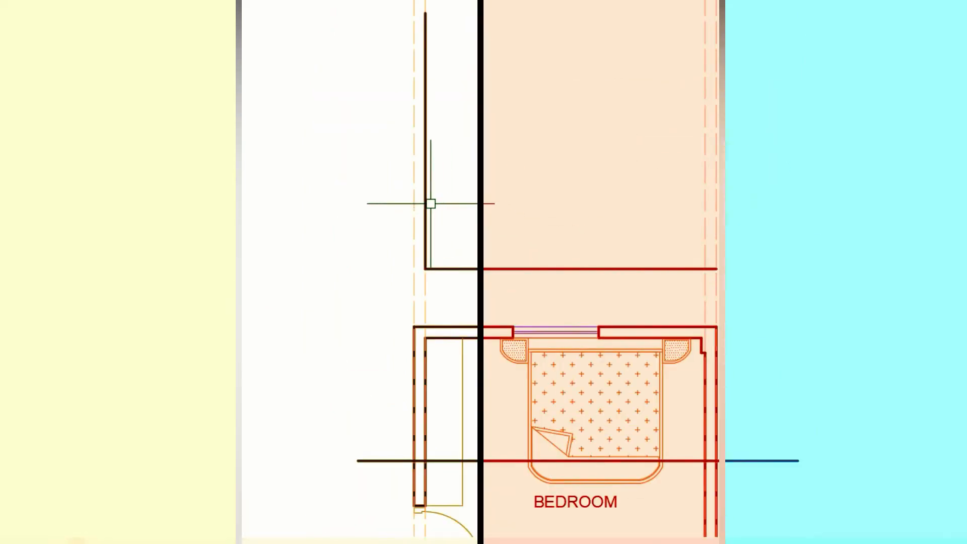
{"action": "left_click", "coordinate": [509, 269]}
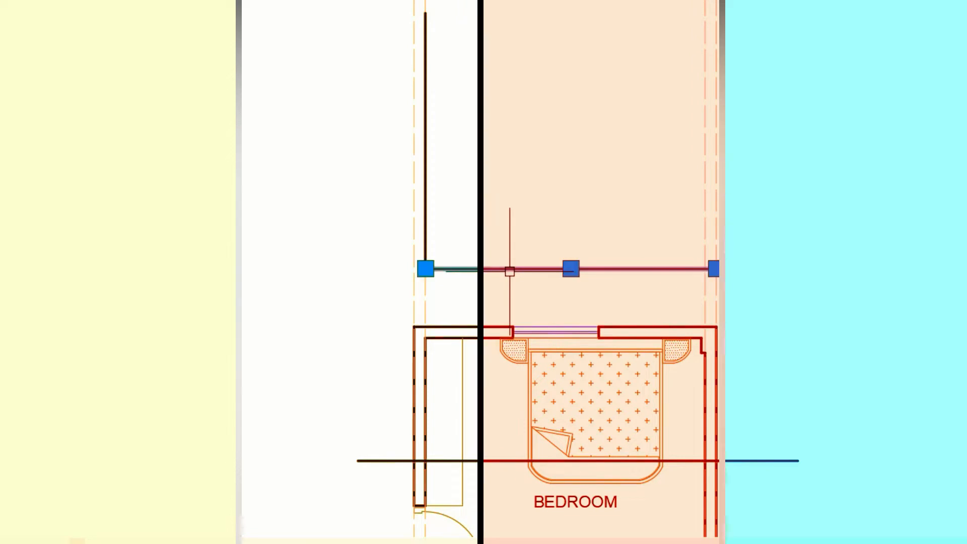
{"action": "key", "text": "Escape"}
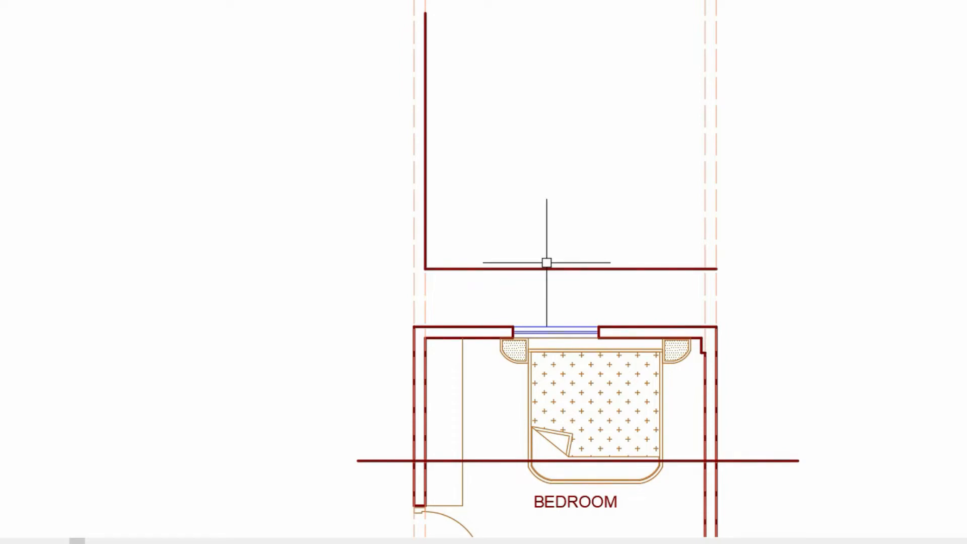
- Offset the floor line 9' upward to create the ceiling line
{"action": "type", "text": "o"}
{"action": "key", "text": "Return"}
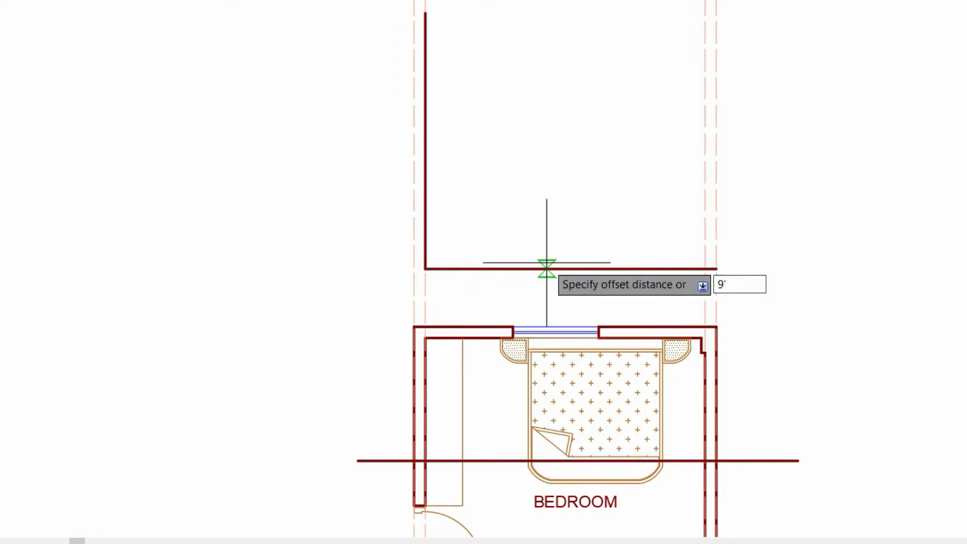
{"action": "type", "text": "9'"}
{"action": "key", "text": "Return"}
{"action": "left_click", "coordinate": [535, 269]}
{"action": "left_click", "coordinate": [502, 56]}
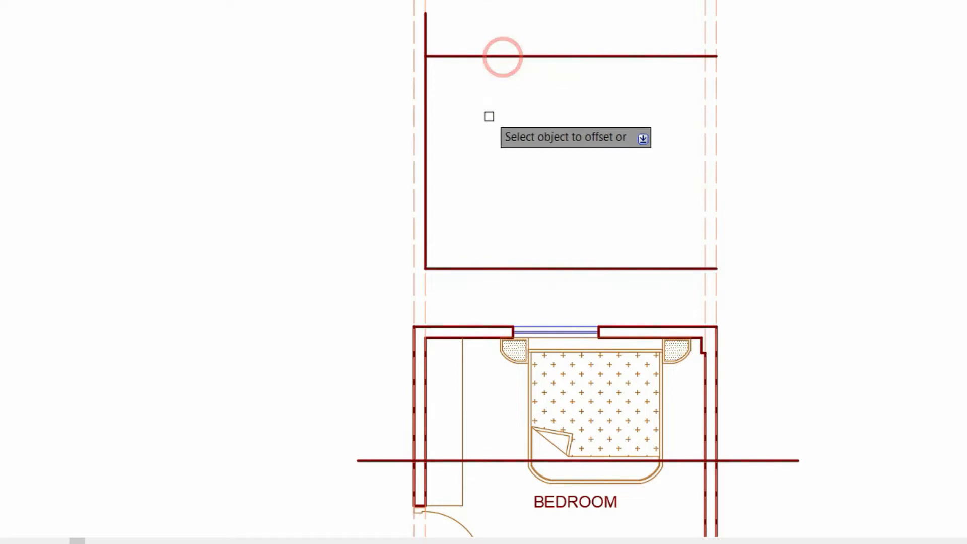
{"action": "key", "text": "Escape"}
- Fillet the vertical wall line and the ceiling line into a clean corner
{"action": "type", "text": "f"}
{"action": "key", "text": "Return"}
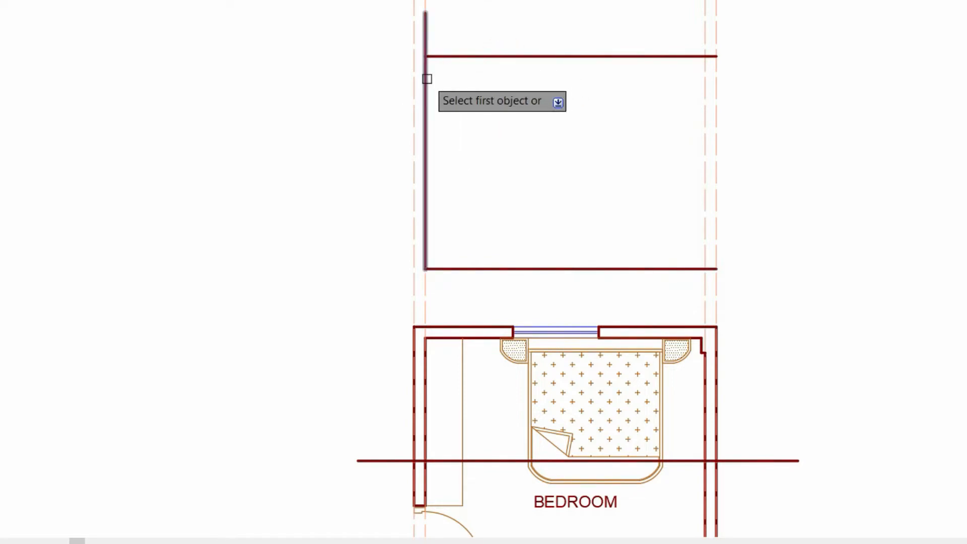
{"action": "left_click", "coordinate": [427, 79]}
{"action": "left_click", "coordinate": [453, 56]}
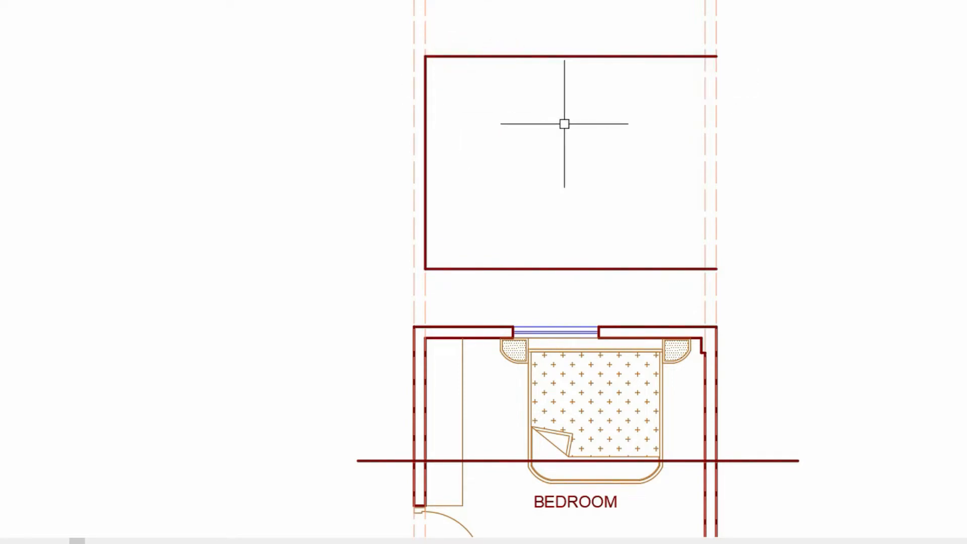
- Offset the vertical wall line 12' toward the opposite inner wall projection to form the second wall line
{"action": "left_click", "coordinate": [706, 233]}
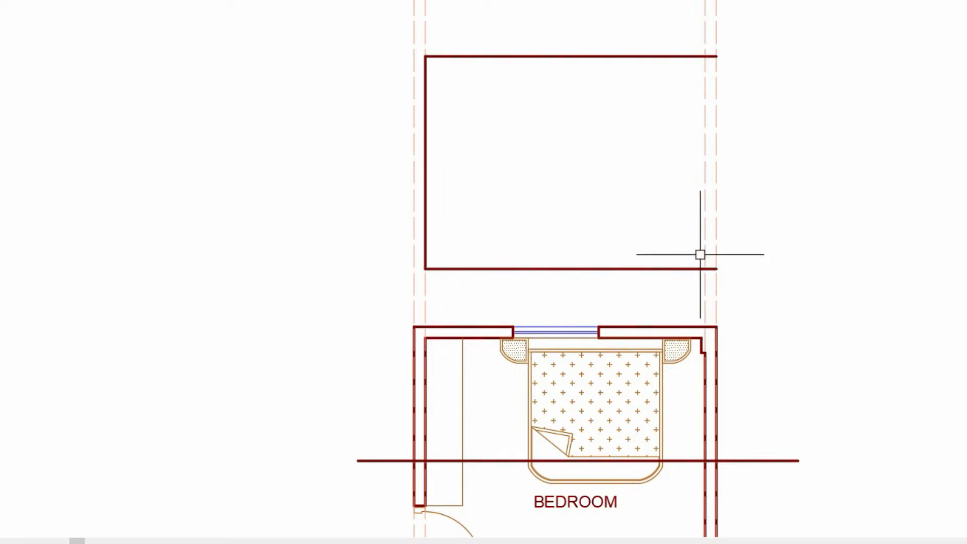
{"action": "key", "text": "o"}
{"action": "key", "text": "Return"}
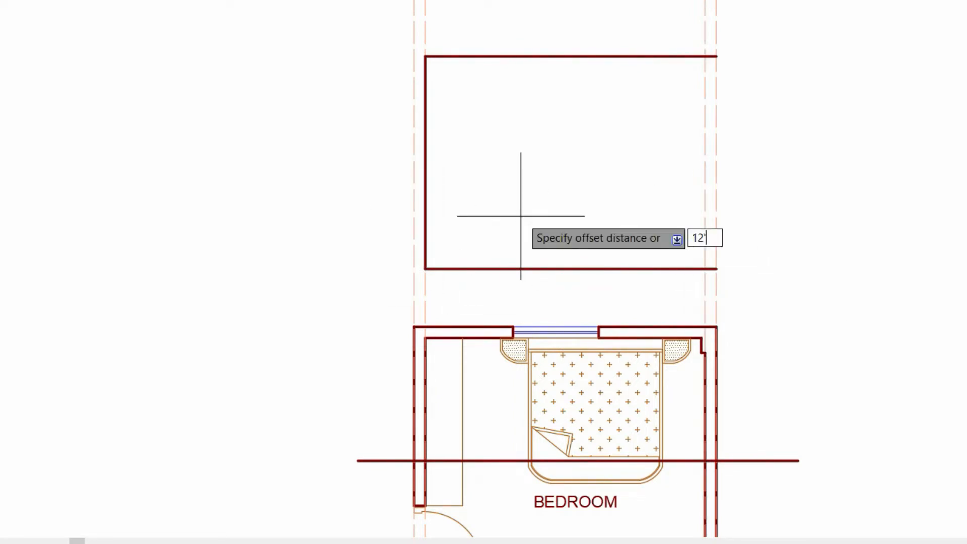
{"action": "key", "text": "Return"}
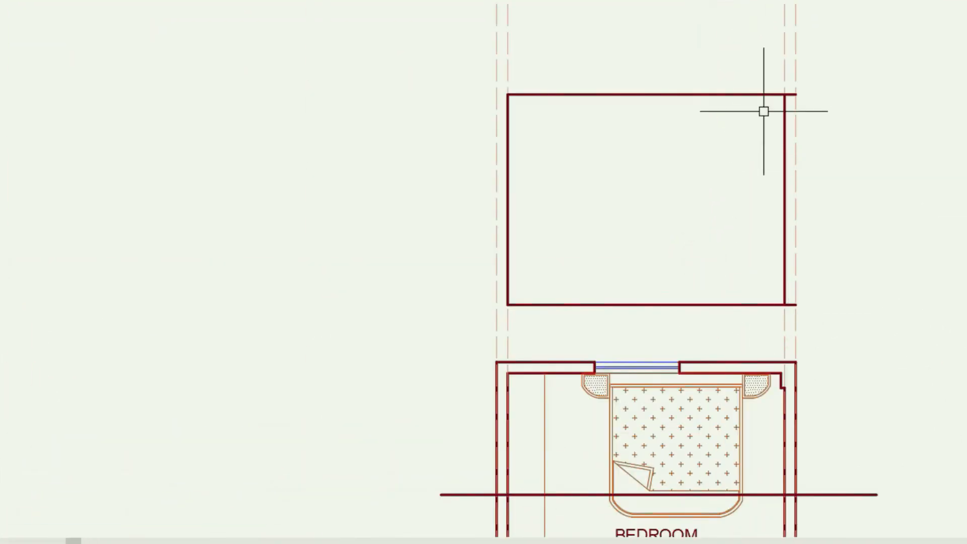
- Fillet the second wall line with the ceiling line and the floor line to close the elevation outline
{"action": "type", "text": "F"}
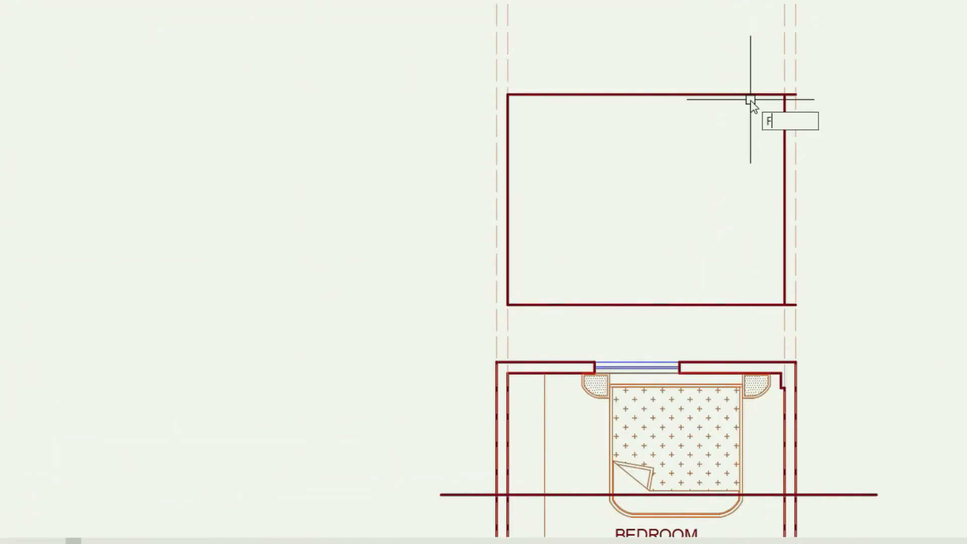
{"action": "key", "text": "Return"}
{"action": "left_click", "coordinate": [749, 94]}
{"action": "left_click", "coordinate": [784, 116]}
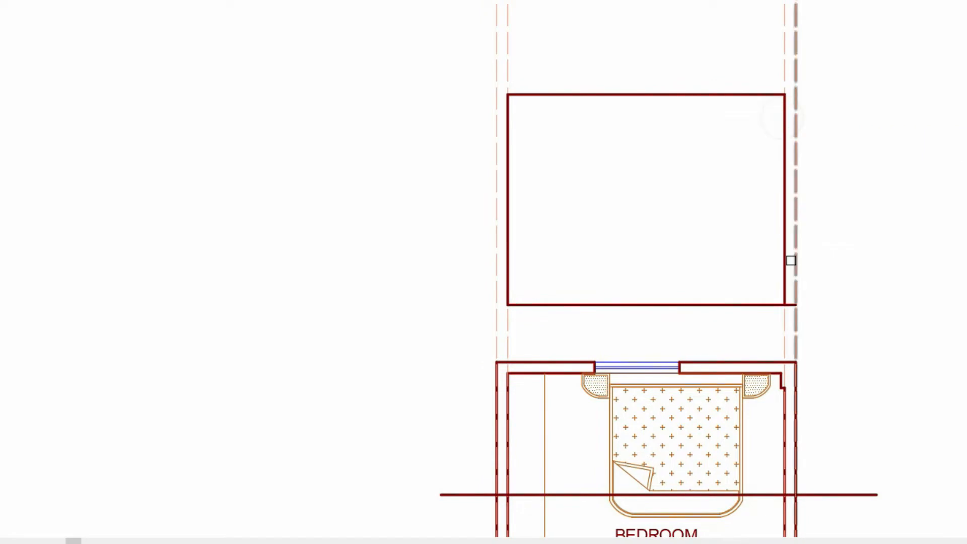
{"action": "key", "text": "Return"}
{"action": "left_click", "coordinate": [784, 265]}
{"action": "left_click", "coordinate": [730, 305]}
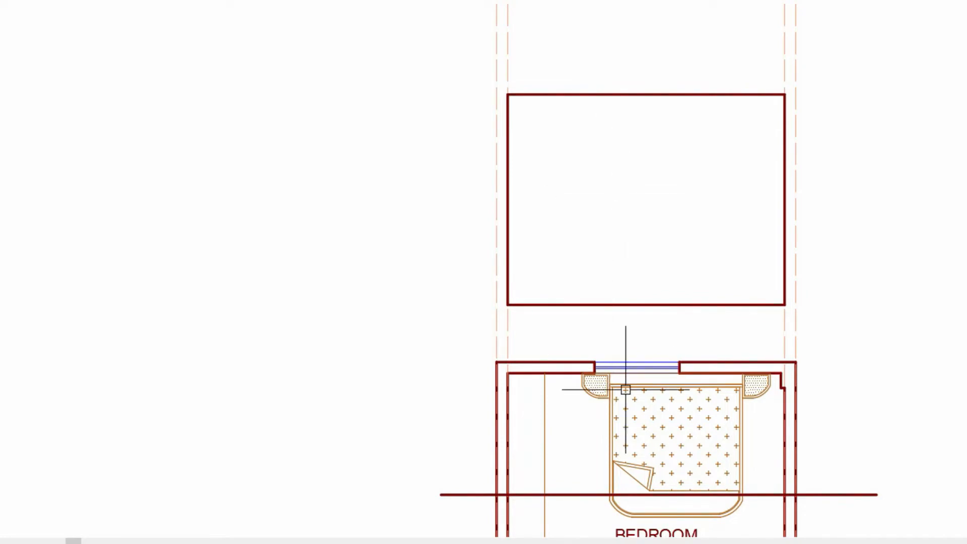
- Place vertical construction lines through both side edges of the window in the plan, extending up through the elevation
{"action": "scroll", "coordinate": [625, 389], "scroll_direction": "up", "scroll_amount": 6}
{"action": "type", "text": "x"}
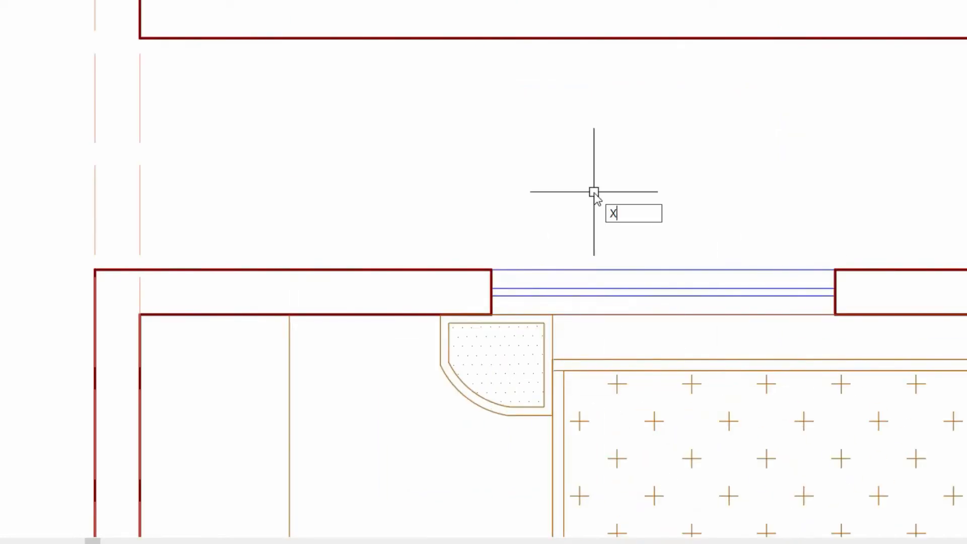
{"action": "key", "text": "Return"}
{"action": "type", "text": "v"}
{"action": "key", "text": "Return"}
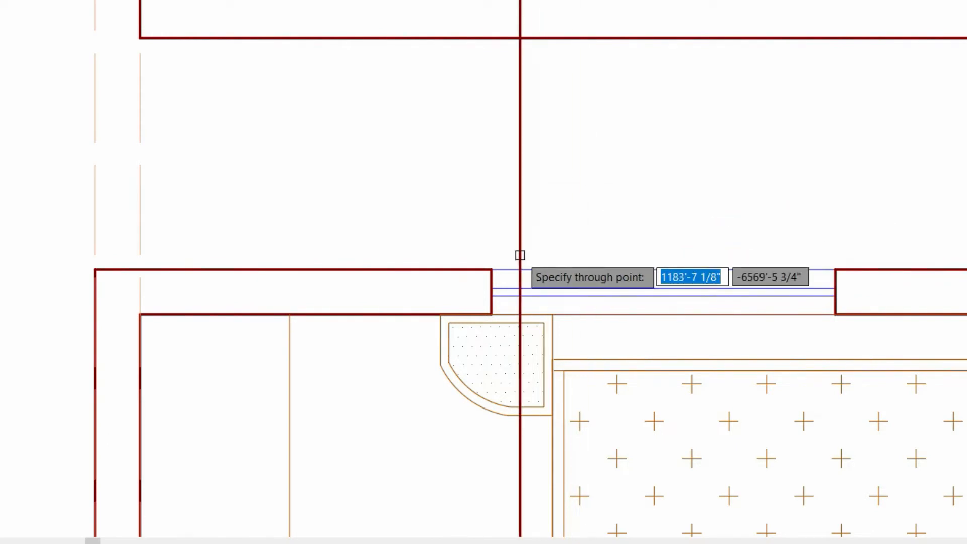
{"action": "left_click", "coordinate": [490, 270]}
{"action": "left_click", "coordinate": [835, 269]}
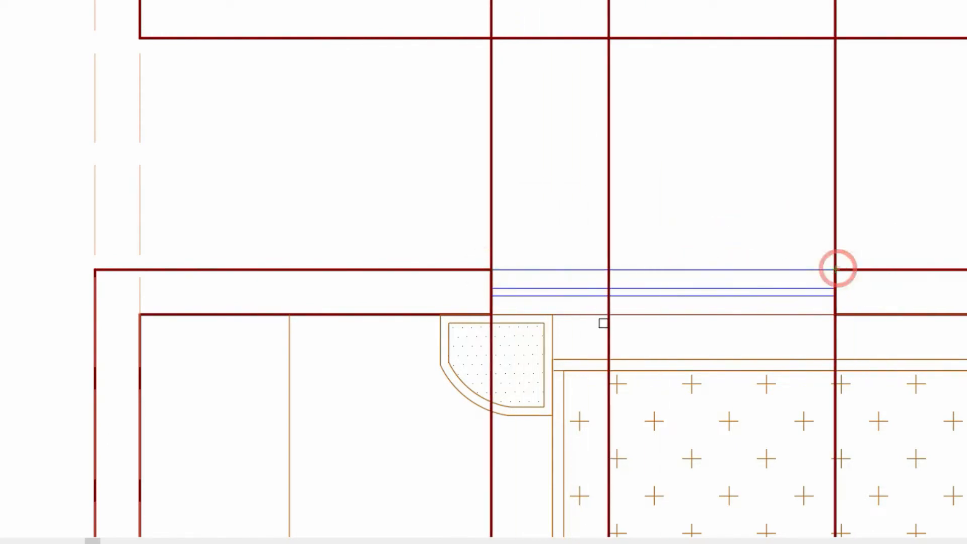
{"action": "key", "text": "Return"}
- Draw a line from the floor line up the first window projection 36", and across to the other projection as the sill
{"action": "scroll", "coordinate": [610, 432], "scroll_direction": "down", "scroll_amount": 6}
{"action": "scroll", "coordinate": [619, 272], "scroll_direction": "up", "scroll_amount": 4}
{"action": "type", "text": "l"}
{"action": "key", "text": "Return"}
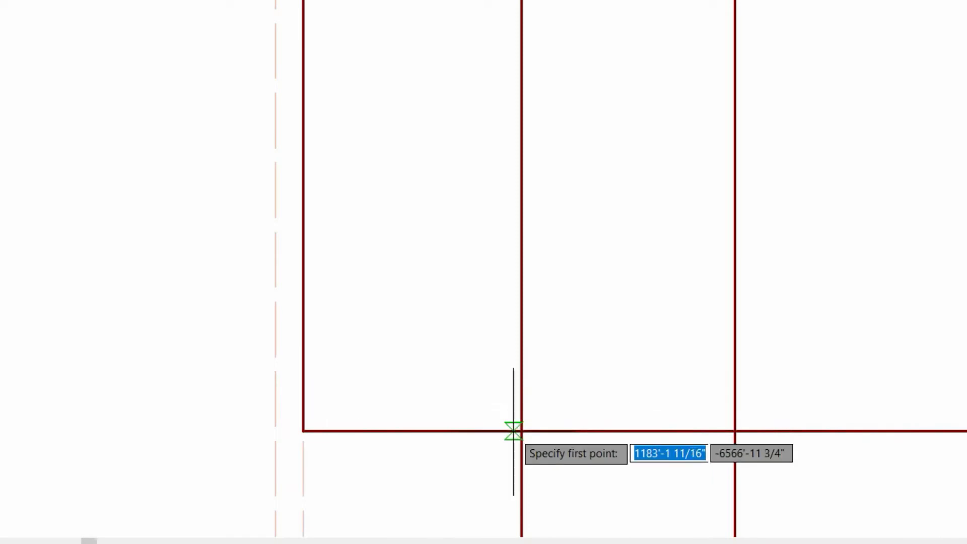
{"action": "left_click", "coordinate": [521, 430]}
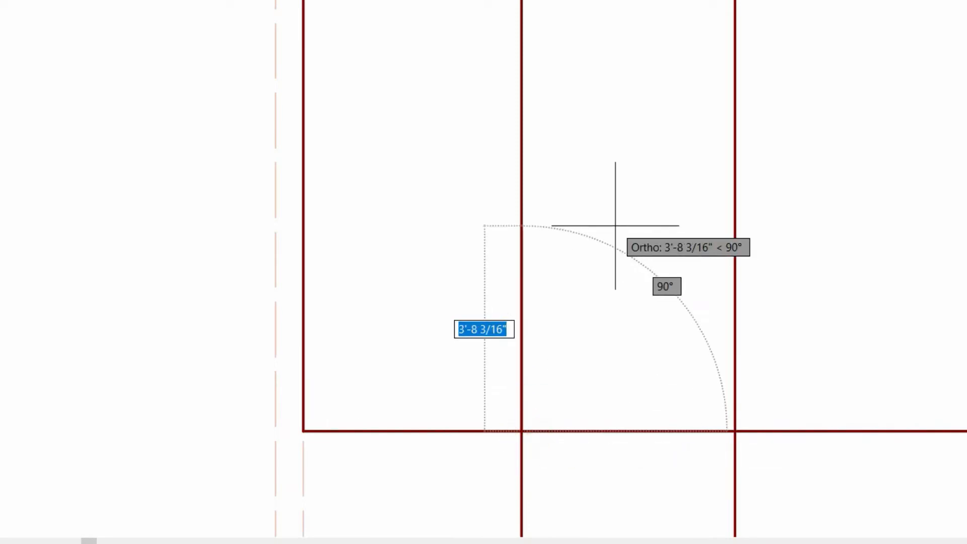
{"action": "type", "text": "36"}
{"action": "key", "text": "Return"}
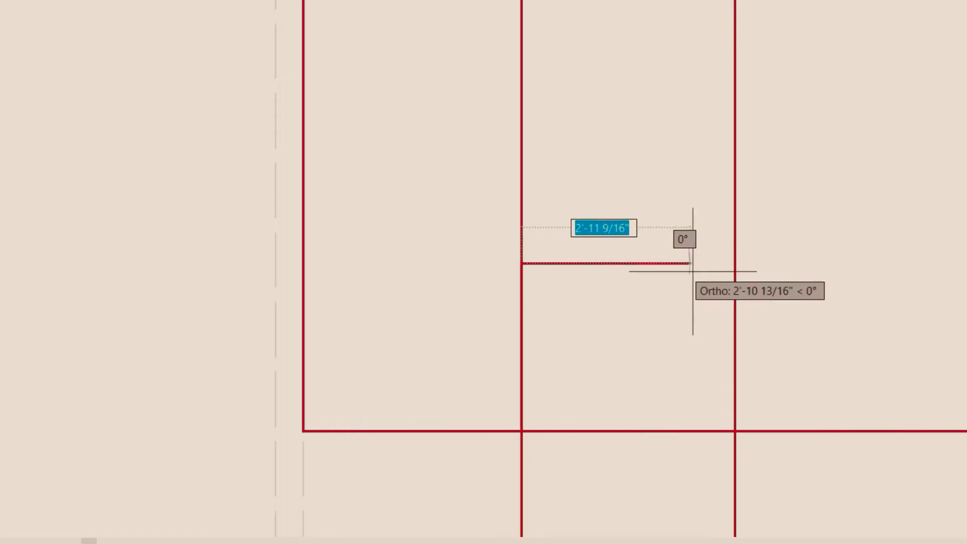
{"action": "left_click", "coordinate": [734, 263]}
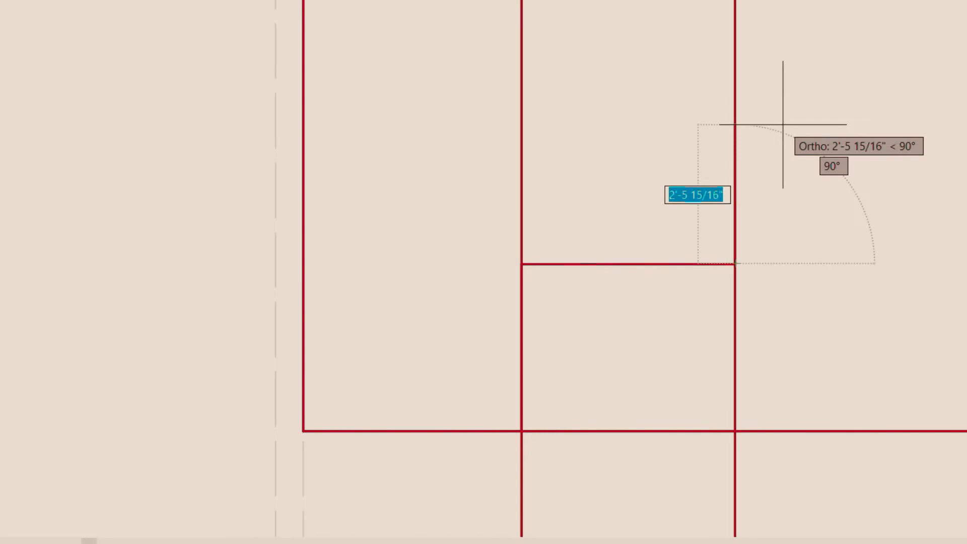
- Continue the line up 4'6", back across to the first projection and down to the sill to close the window outline
{"action": "type", "text": "4'6"}
{"action": "key", "text": "Return"}
{"action": "scroll", "coordinate": [542, 295], "scroll_direction": "down", "scroll_amount": 4}
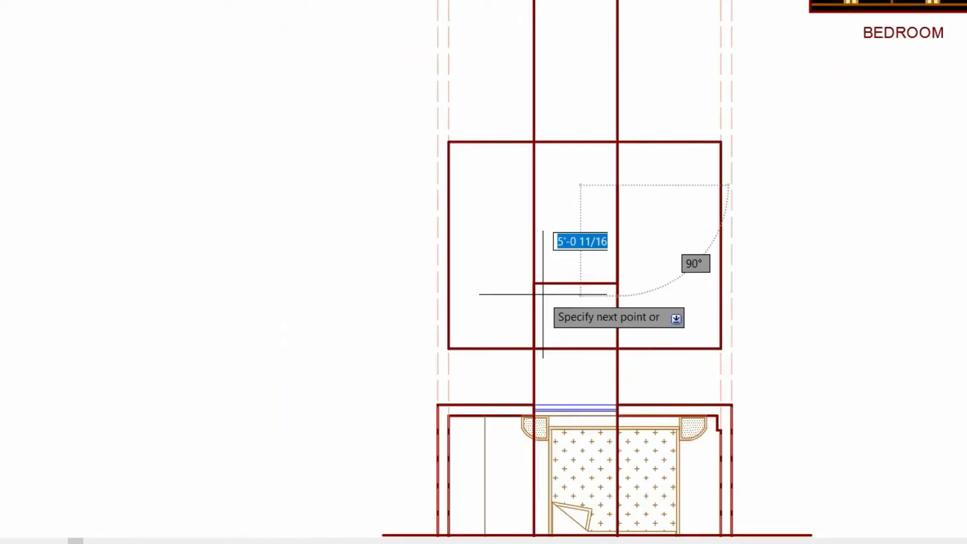
{"action": "left_click", "coordinate": [534, 185]}
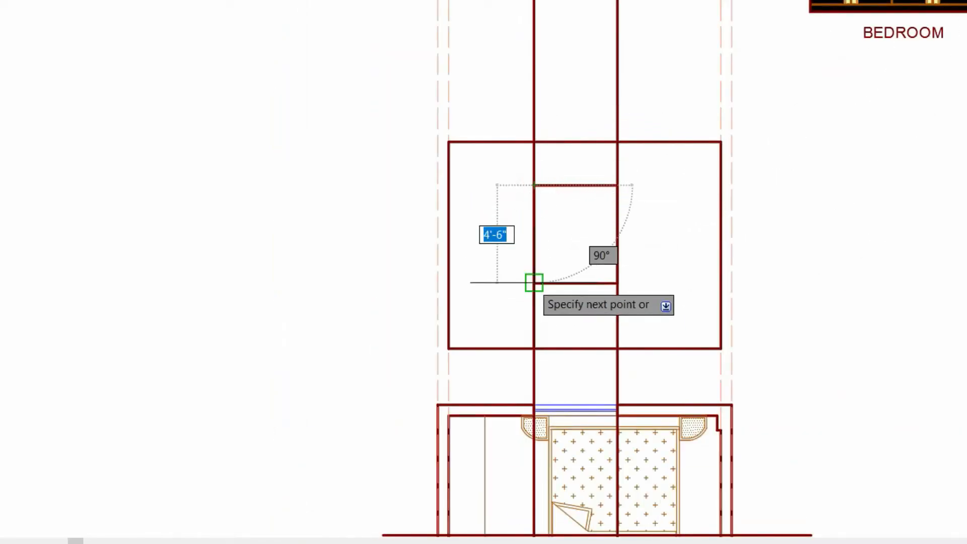
{"action": "left_click", "coordinate": [532, 283]}
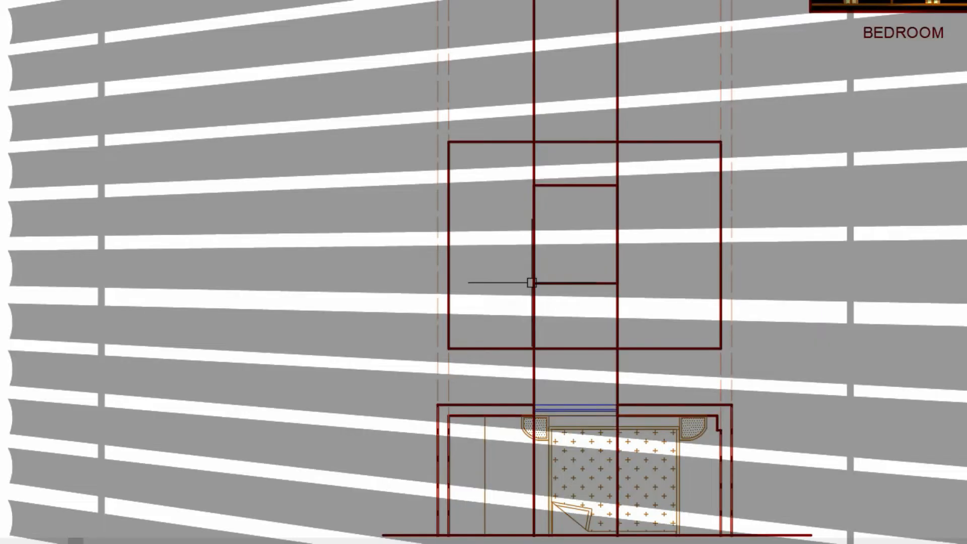
- Delete the two vertical window construction lines and the leftover segment between the floor line and the sill
{"action": "left_click", "coordinate": [505, 256]}
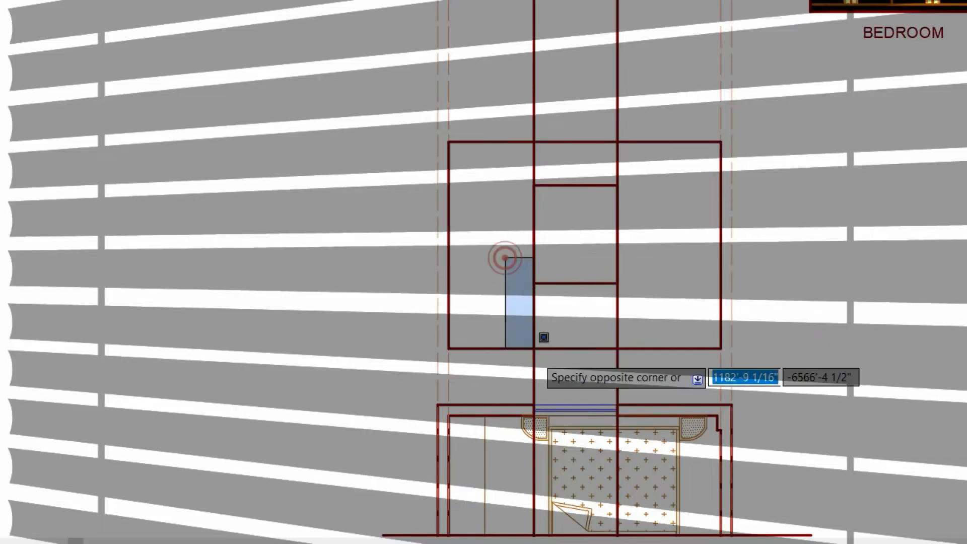
{"action": "left_click", "coordinate": [539, 371]}
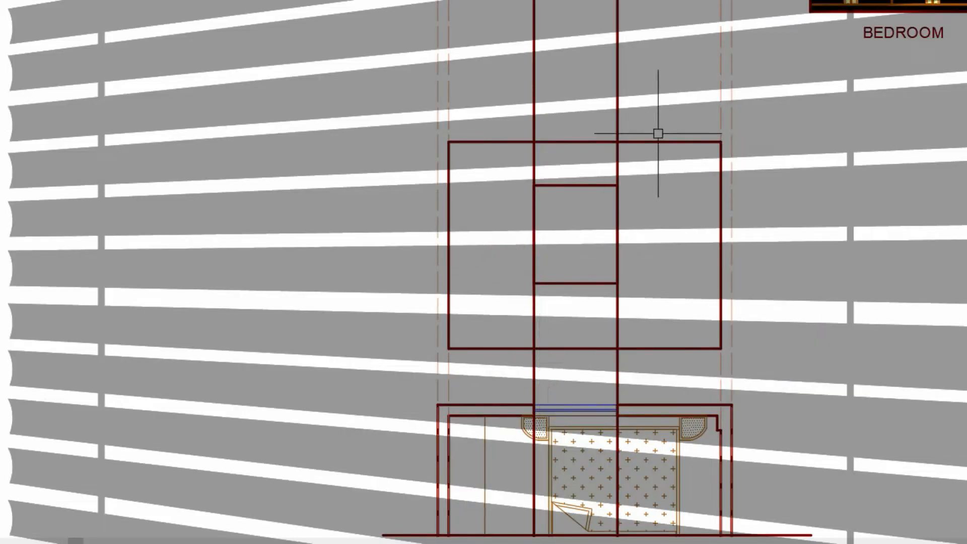
{"action": "left_click", "coordinate": [654, 79]}
{"action": "left_click", "coordinate": [505, 36]}
{"action": "key", "text": "Delete"}
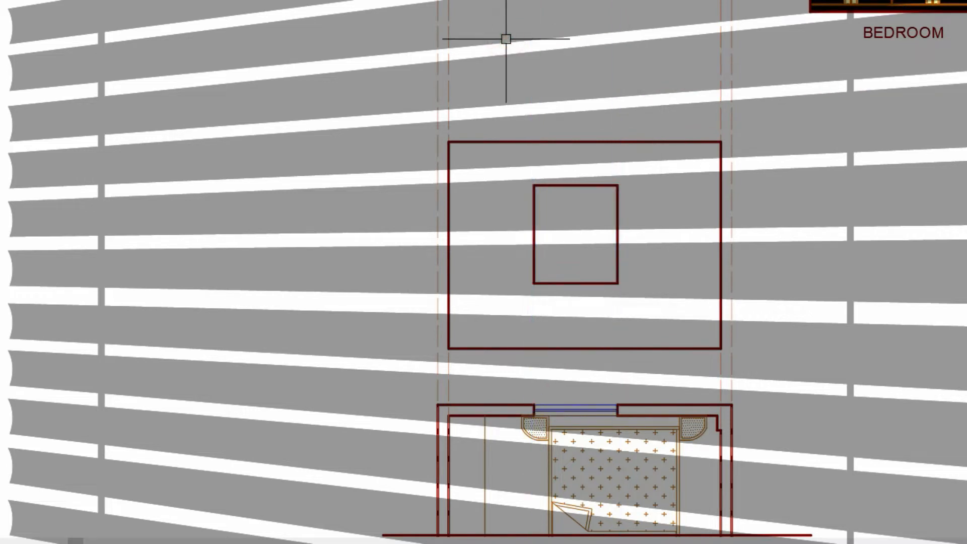
- Match the properties of the plan window's glass line onto all four lines of the elevation window outline
{"action": "type", "text": "A"}
{"action": "key", "text": "Return"}
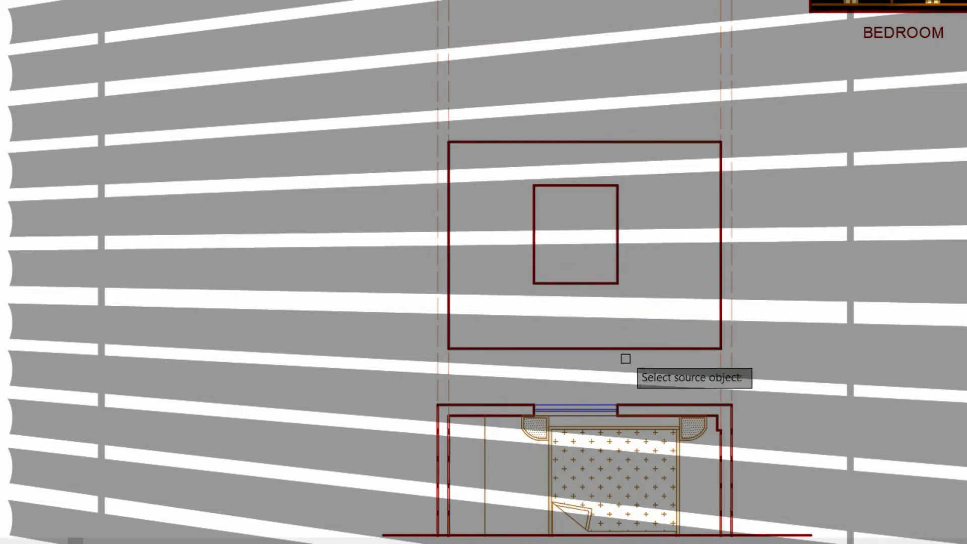
{"action": "left_click", "coordinate": [597, 407]}
{"action": "left_click", "coordinate": [649, 287]}
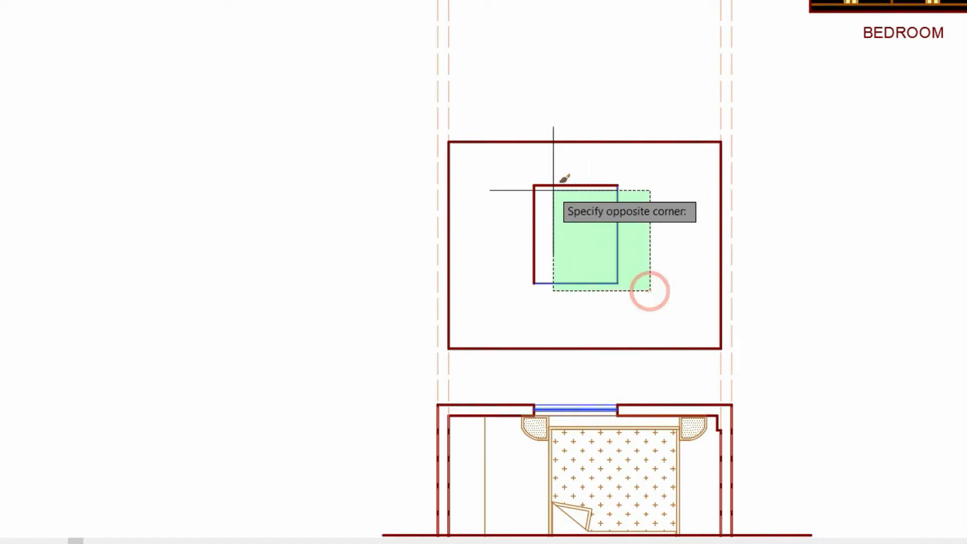
{"action": "left_click", "coordinate": [511, 174]}
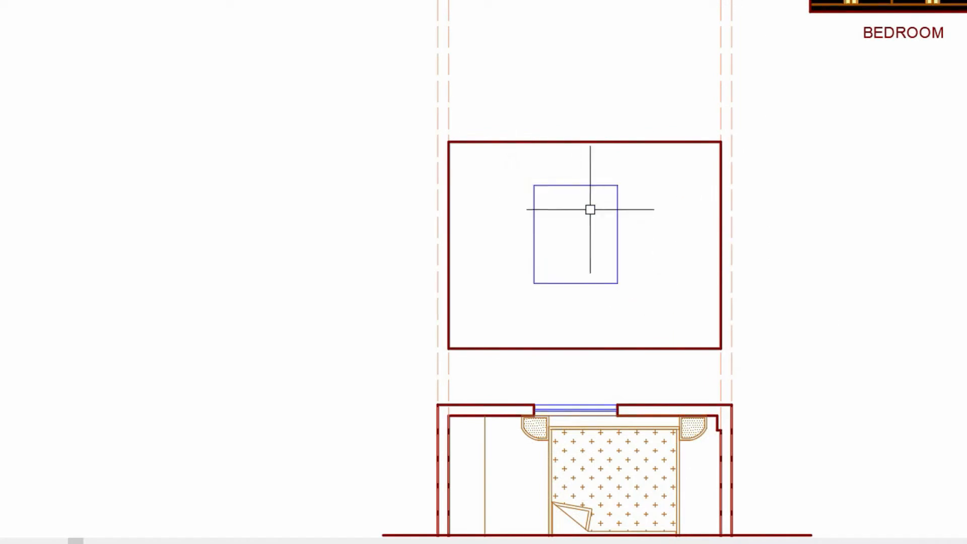
- Draw a rectangle over the elevation window outline, from its upper-left corner to its lower-right corner
{"action": "scroll", "coordinate": [591, 210], "scroll_direction": "up", "scroll_amount": 4}
{"action": "key", "text": "Return"}
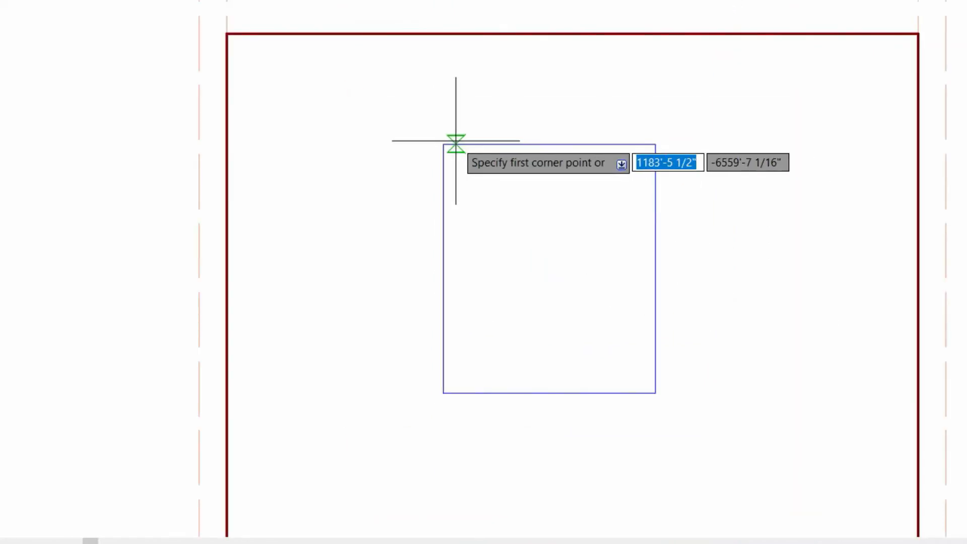
{"action": "left_click", "coordinate": [443, 145]}
{"action": "left_click", "coordinate": [656, 393]}
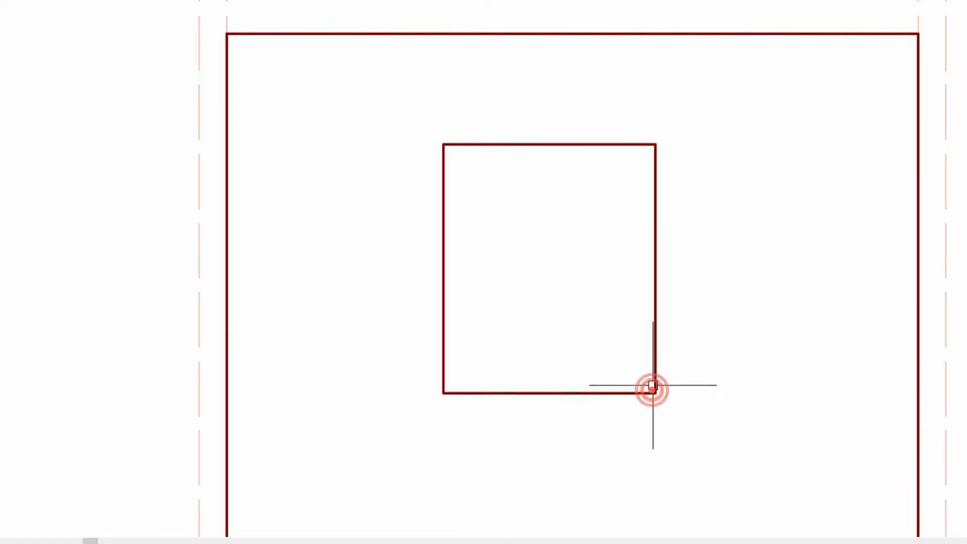
- Match the plan window's line properties onto the new window rectangle in the elevation
{"action": "scroll", "coordinate": [574, 209], "scroll_direction": "down", "scroll_amount": 4}
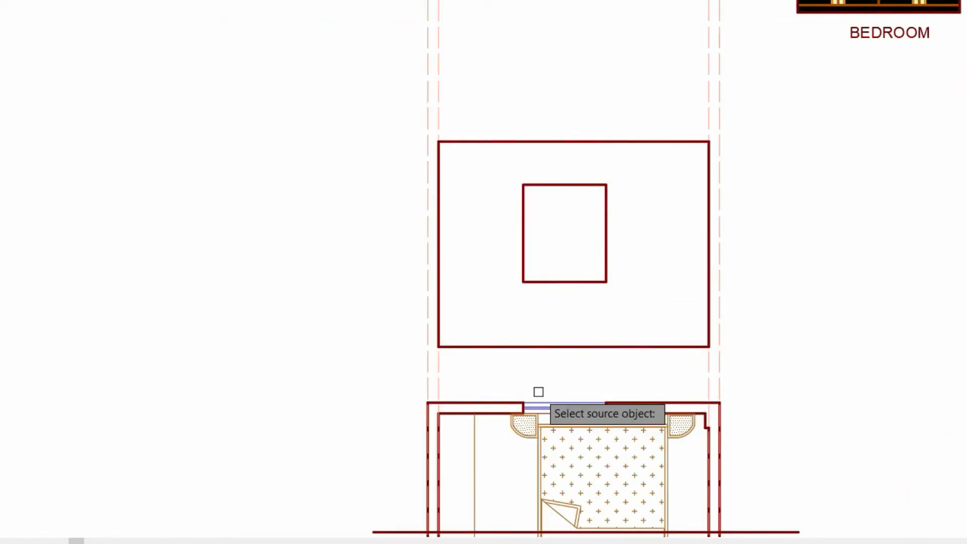
{"action": "left_click", "coordinate": [551, 406]}
{"action": "left_click", "coordinate": [626, 275]}
{"action": "left_click", "coordinate": [576, 201]}
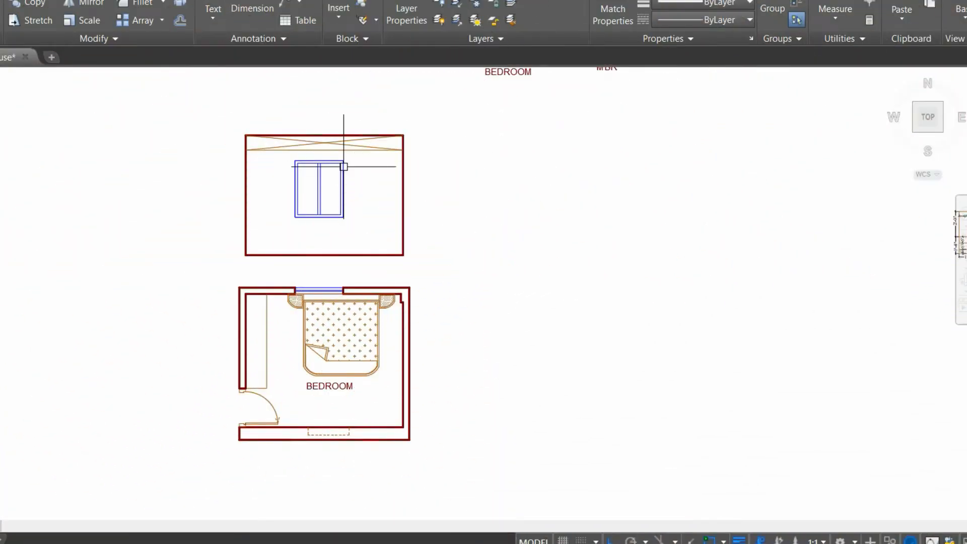
- Place a vertical construction line through the inner edge of the wall projection at the bedroom plan's upper-right corner
{"action": "scroll", "coordinate": [298, 140], "scroll_direction": "up", "scroll_amount": 6}
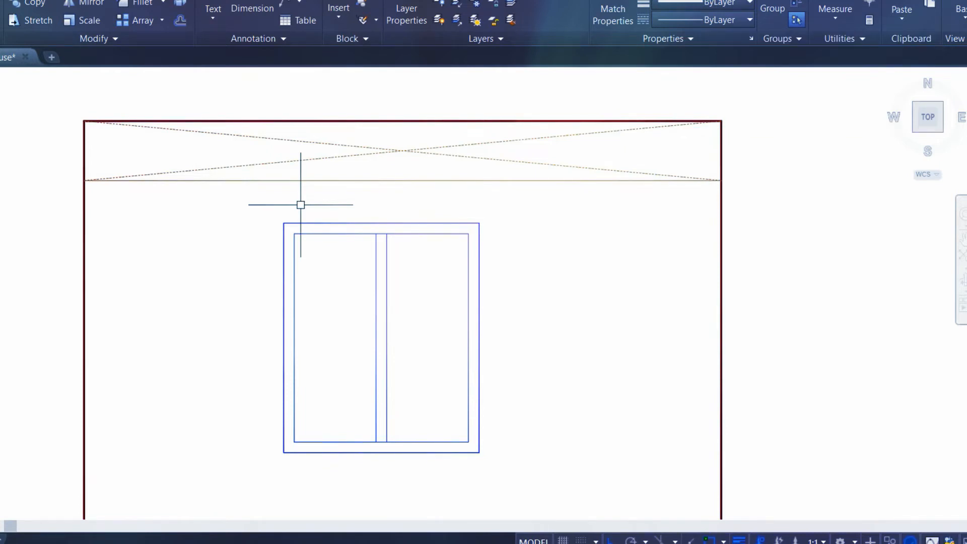
{"action": "scroll", "coordinate": [301, 205], "scroll_direction": "down", "scroll_amount": 3}
{"action": "scroll", "coordinate": [293, 211], "scroll_direction": "down", "scroll_amount": 2}
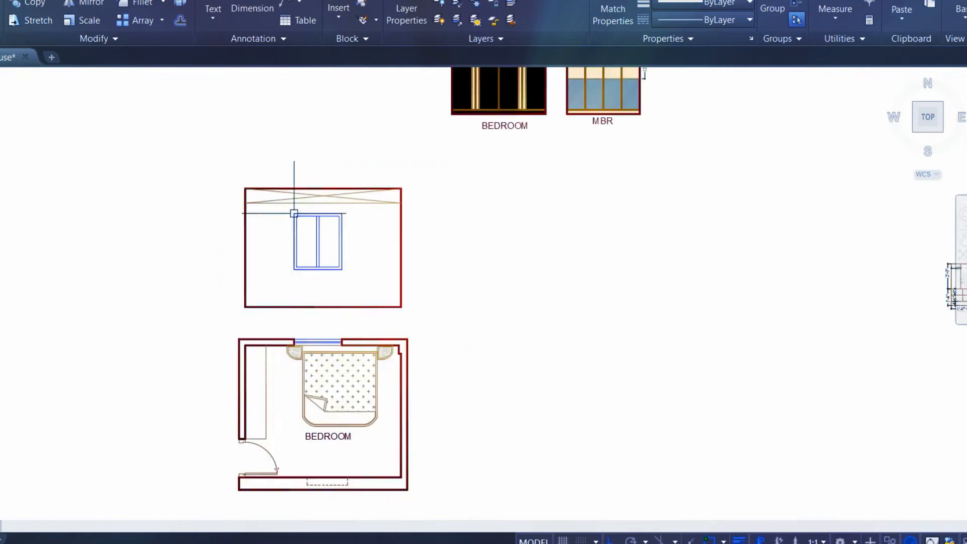
{"action": "scroll", "coordinate": [428, 338], "scroll_direction": "up", "scroll_amount": 8}
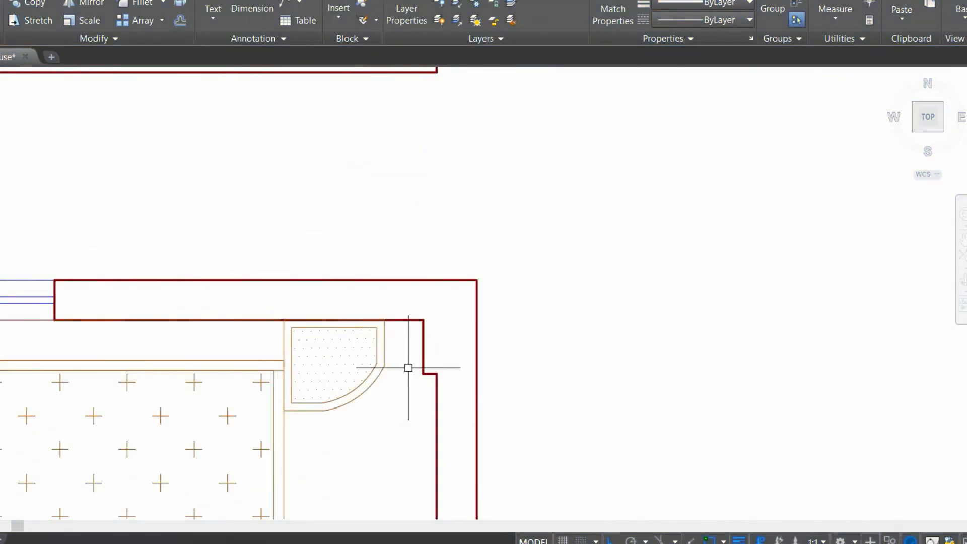
{"action": "scroll", "coordinate": [408, 368], "scroll_direction": "down", "scroll_amount": 3}
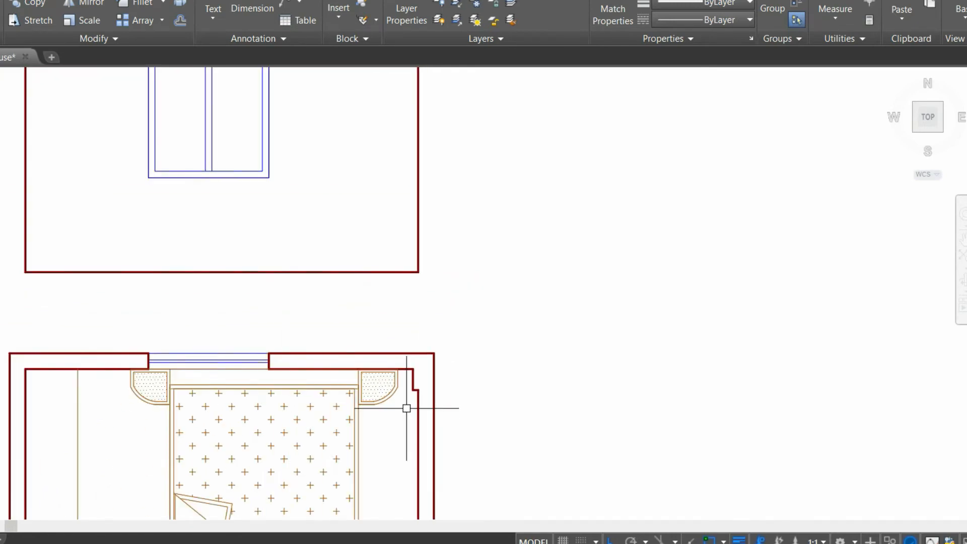
{"action": "type", "text": "xl"}
{"action": "key", "text": "Return"}
{"action": "type", "text": "v"}
{"action": "key", "text": "Return"}
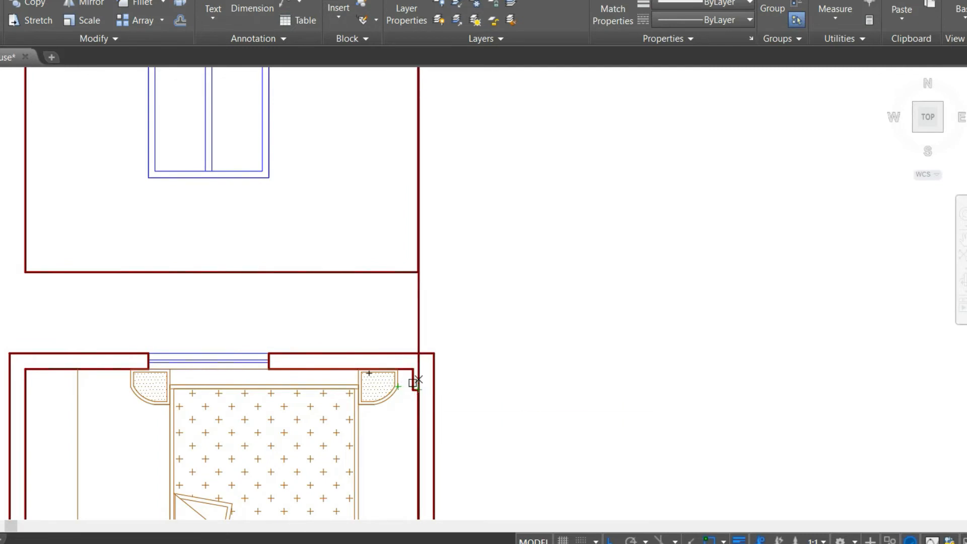
{"action": "left_click", "coordinate": [413, 384]}
{"action": "key", "text": "Escape"}
- Trim the construction line to the part between the underside of the crossed ceiling band and the floor line
{"action": "scroll", "coordinate": [369, 443], "scroll_direction": "down", "scroll_amount": 3}
{"action": "scroll", "coordinate": [348, 316], "scroll_direction": "up", "scroll_amount": 3}
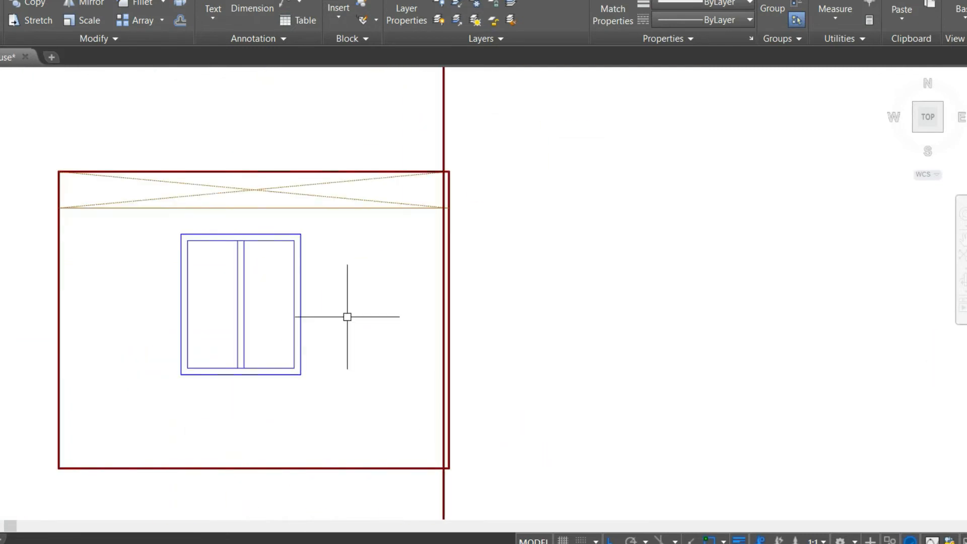
{"action": "type", "text": "tr"}
{"action": "key", "text": "Return"}
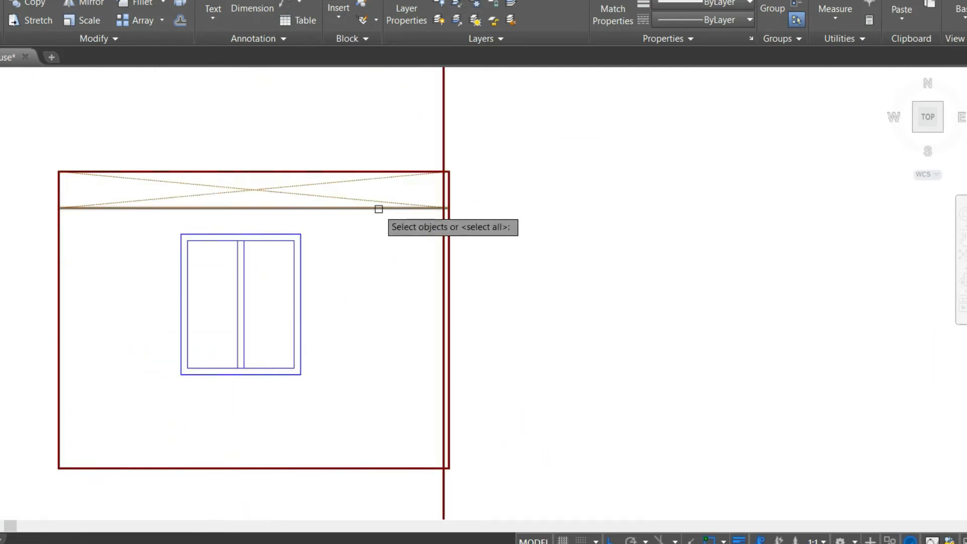
{"action": "left_click", "coordinate": [378, 208]}
{"action": "left_click", "coordinate": [401, 468]}
{"action": "key", "text": "Return"}
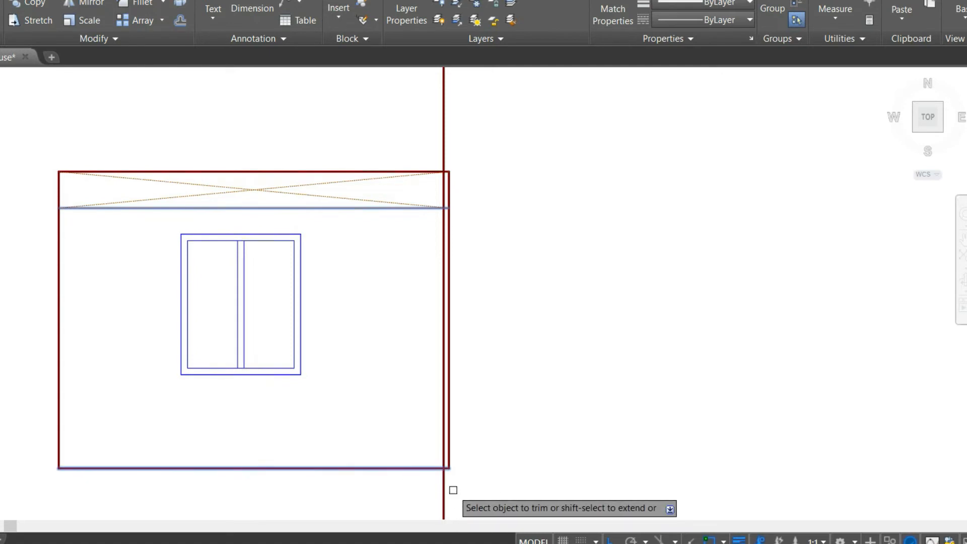
{"action": "left_click", "coordinate": [470, 104]}
{"action": "left_click", "coordinate": [378, 126]}
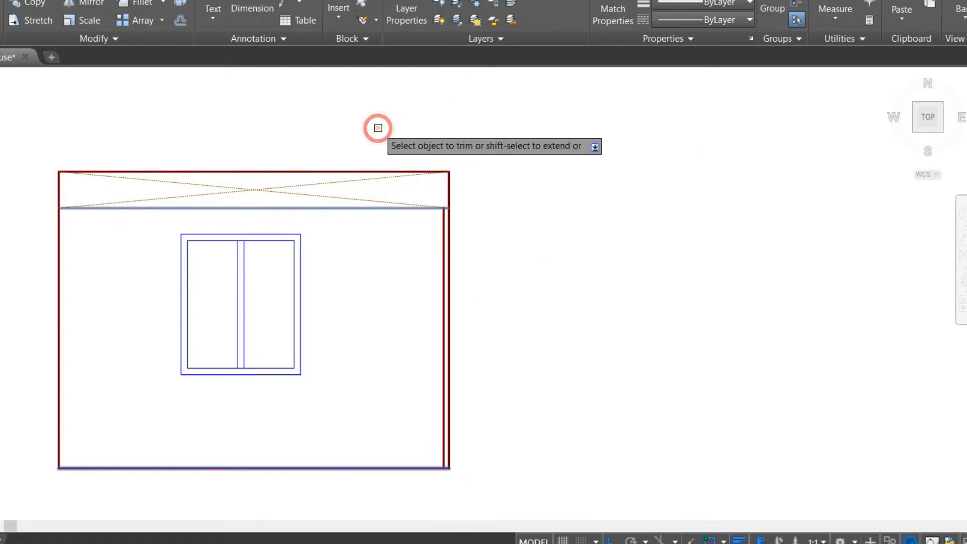
{"action": "key", "text": "Return"}
- Place a vertical construction line through the front edge of the wardrobe in the bedroom plan, extending through the elevation
{"action": "scroll", "coordinate": [524, 135], "scroll_direction": "down", "scroll_amount": 2}
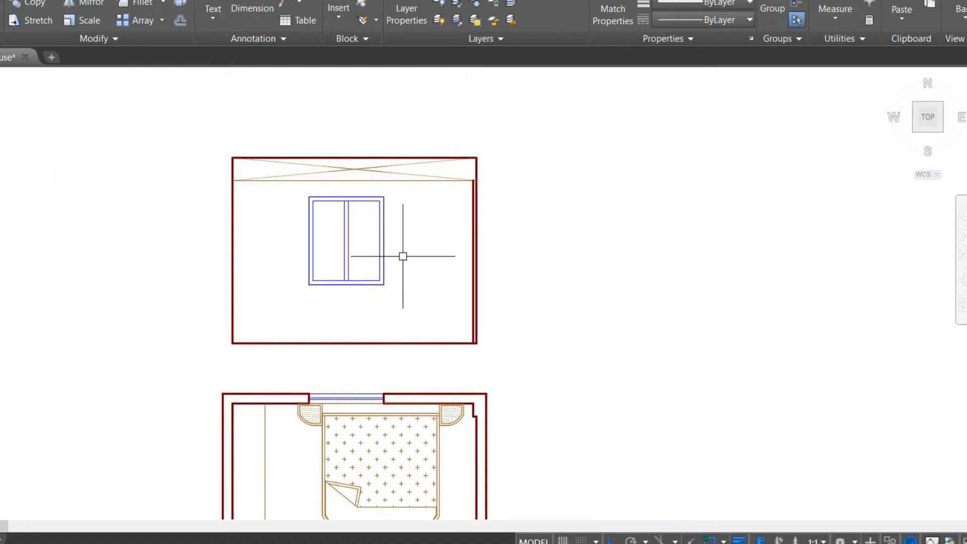
{"action": "scroll", "coordinate": [403, 256], "scroll_direction": "down", "scroll_amount": 2}
{"action": "scroll", "coordinate": [370, 449], "scroll_direction": "up", "scroll_amount": 2}
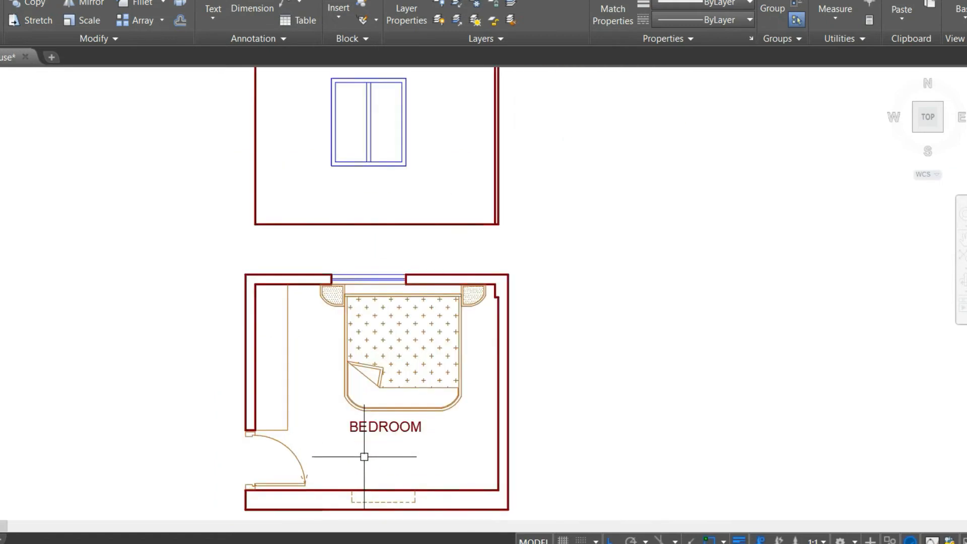
{"action": "scroll", "coordinate": [364, 457], "scroll_direction": "down", "scroll_amount": 2}
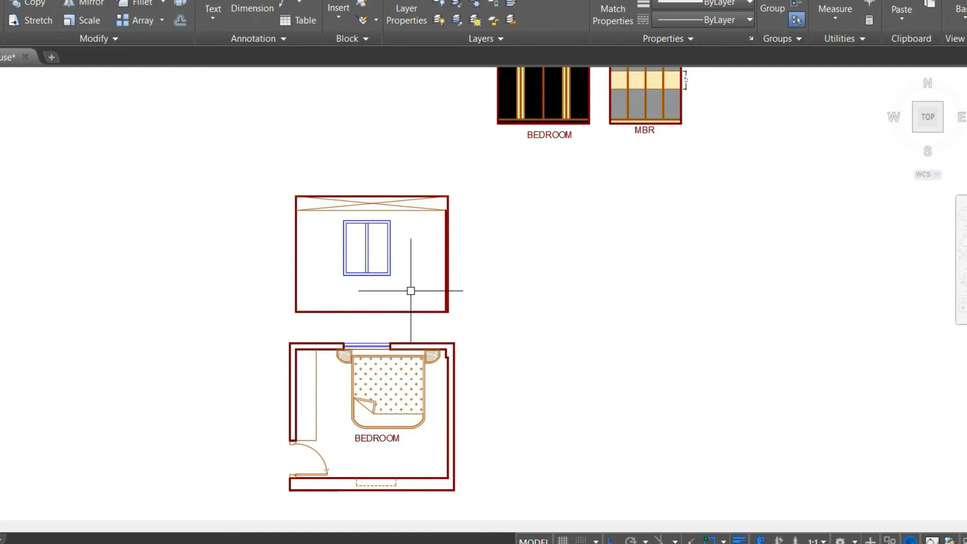
{"action": "scroll", "coordinate": [326, 413], "scroll_direction": "up", "scroll_amount": 2}
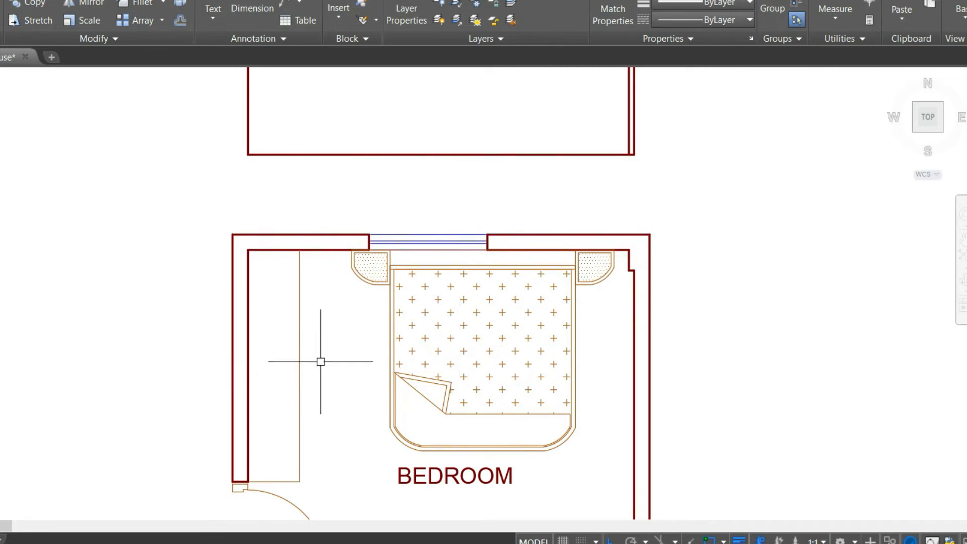
{"action": "key", "text": "Return"}
{"action": "type", "text": "v"}
{"action": "key", "text": "Return"}
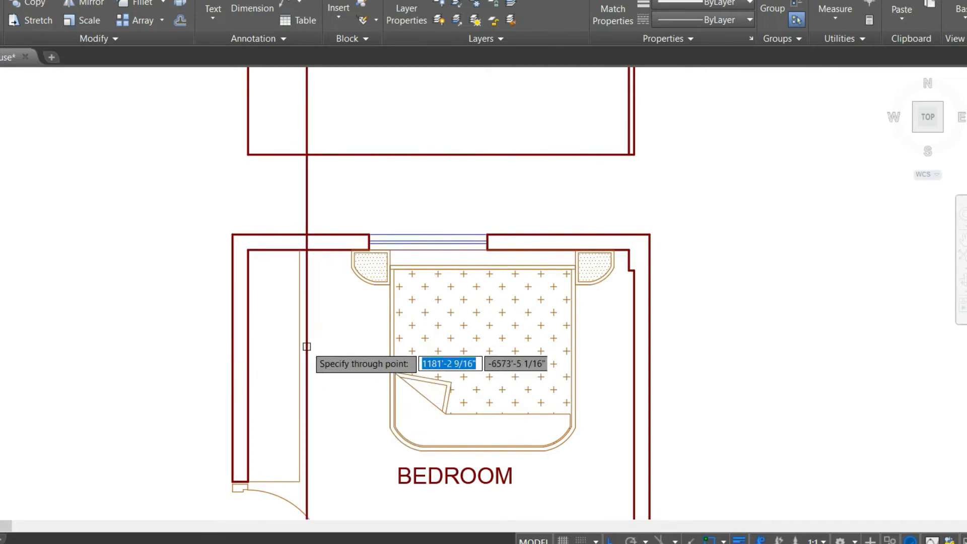
{"action": "left_click", "coordinate": [301, 342]}
{"action": "key", "text": "Escape"}
- Draw a line along the wardrobe projection from the underside of the crossed ceiling band down to the floor line
{"action": "scroll", "coordinate": [331, 412], "scroll_direction": "down", "scroll_amount": 4}
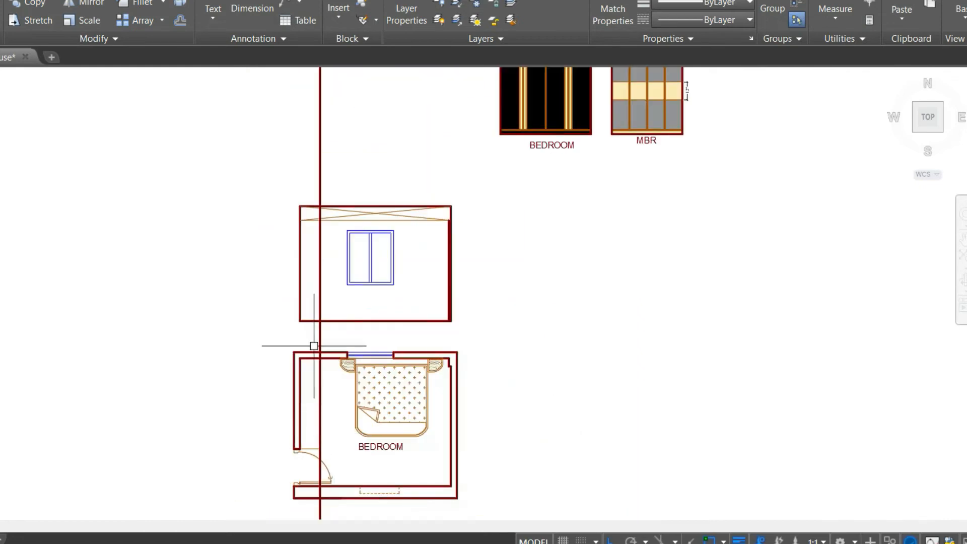
{"action": "scroll", "coordinate": [303, 268], "scroll_direction": "up", "scroll_amount": 2}
{"action": "scroll", "coordinate": [321, 225], "scroll_direction": "up", "scroll_amount": 2}
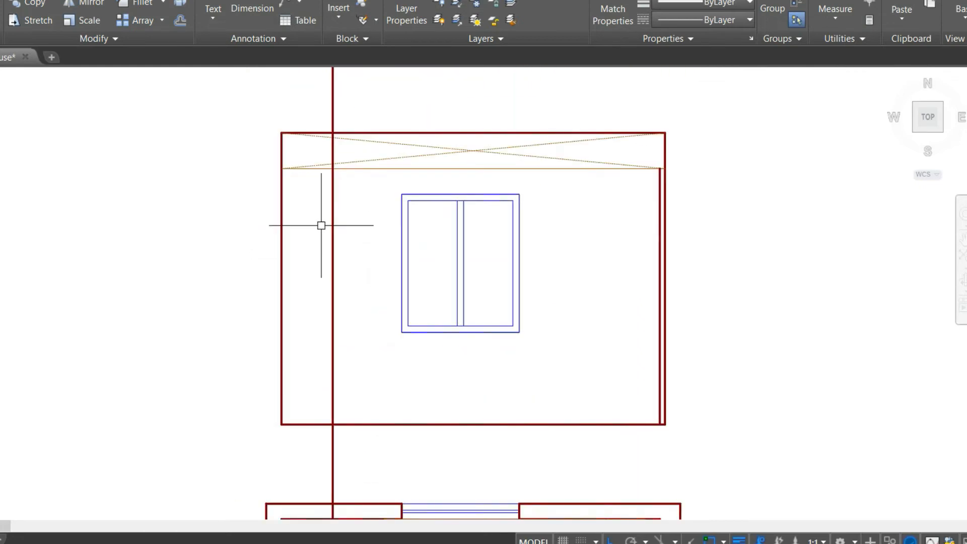
{"action": "type", "text": "l"}
{"action": "key", "text": "Return"}
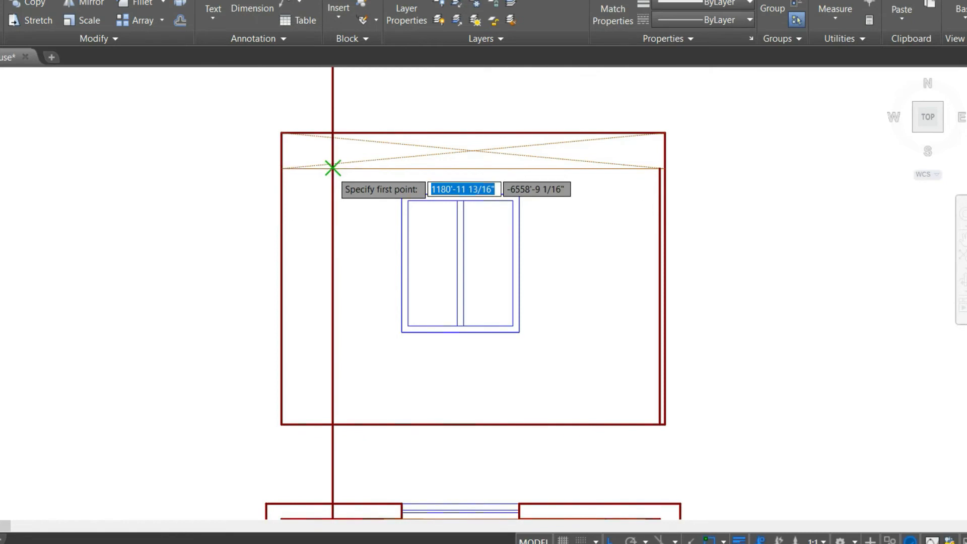
{"action": "left_click", "coordinate": [333, 167]}
{"action": "left_click", "coordinate": [331, 427]}
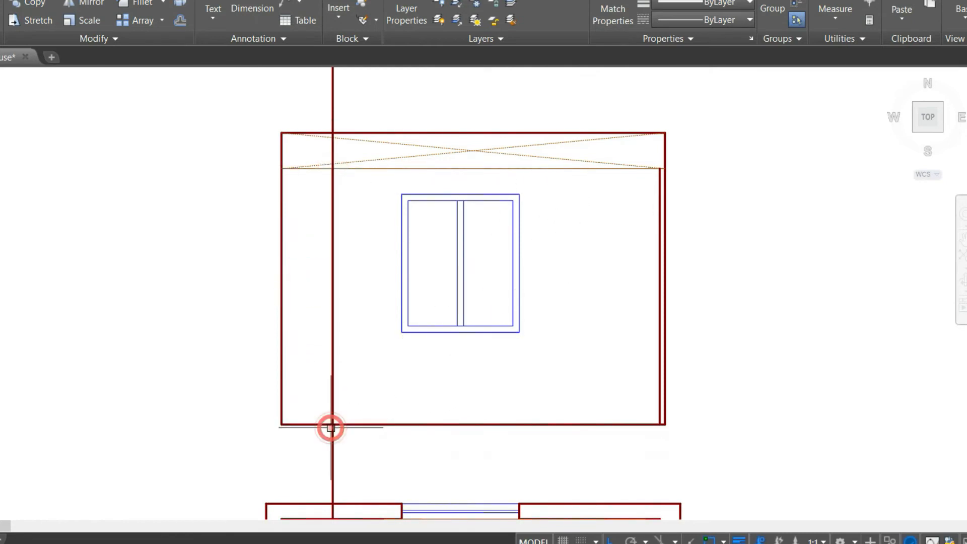
- Delete the leftover vertical construction line through the wardrobe's front edge, keeping the line drawn between the crossed band and the floor
{"action": "left_click", "coordinate": [354, 467]}
{"action": "left_click", "coordinate": [315, 458]}
{"action": "key", "text": "Delete"}
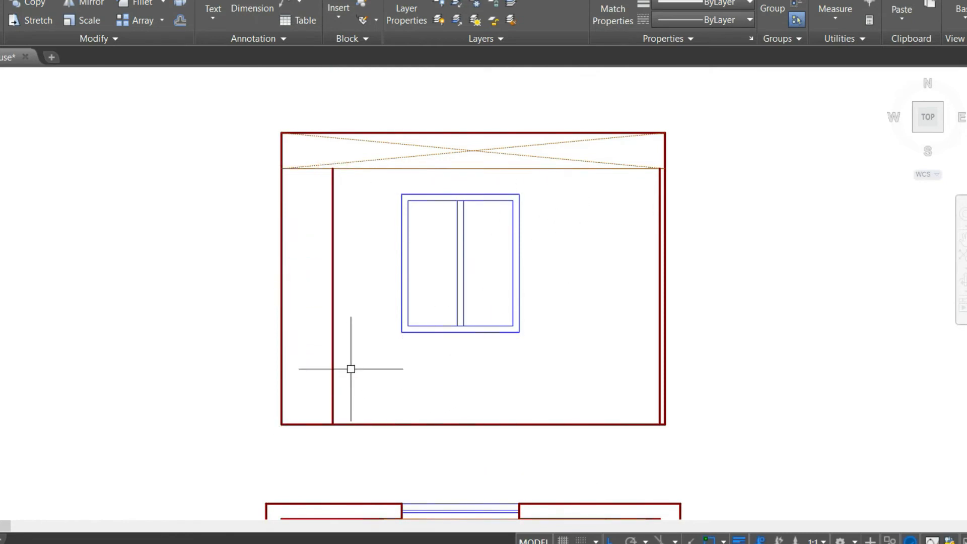
- Match the properties of the crossed ceiling band's lower line onto the vertical wardrobe line
{"action": "type", "text": "MA"}
{"action": "key", "text": "Return"}
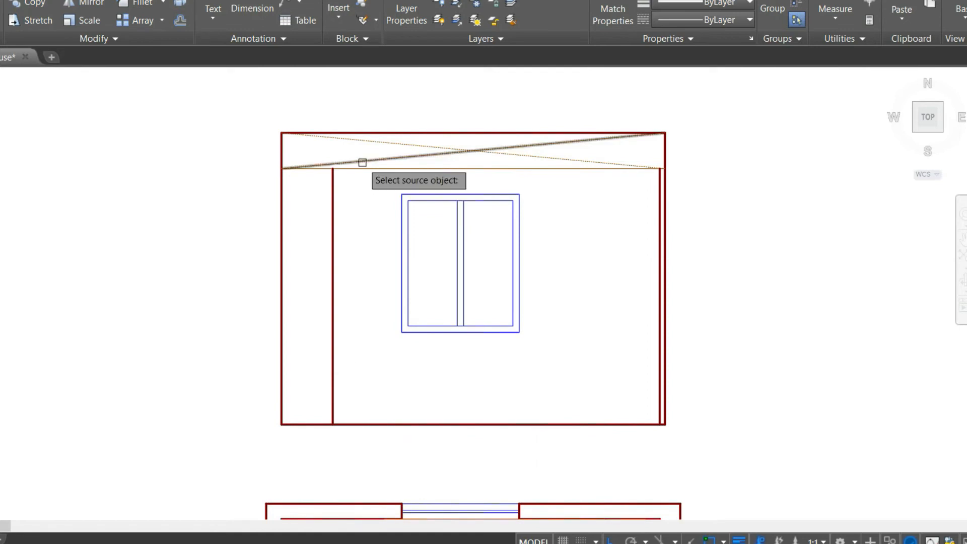
{"action": "left_click", "coordinate": [365, 169]}
{"action": "left_click", "coordinate": [332, 224]}
{"action": "key", "text": "Escape"}
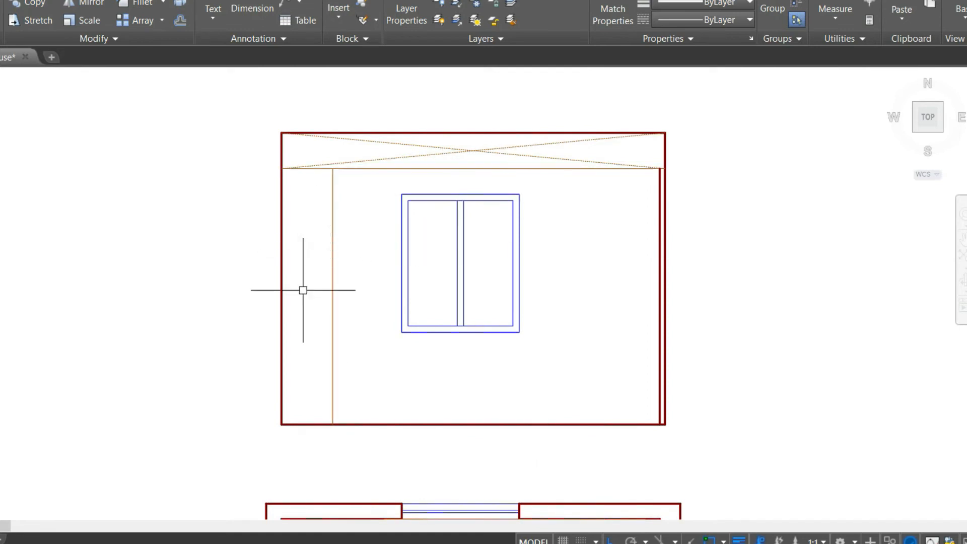
- Draw a small rectangle for the switchboard on the wardrobe strip of the elevation
{"action": "scroll", "coordinate": [302, 289], "scroll_direction": "up", "scroll_amount": 2}
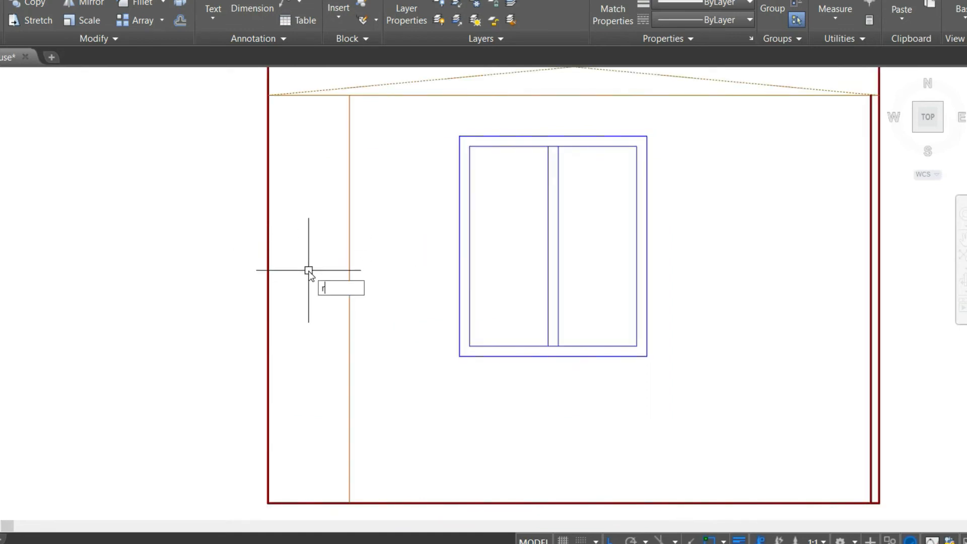
{"action": "type", "text": "rec"}
{"action": "key", "text": "Return"}
{"action": "left_click", "coordinate": [287, 265]}
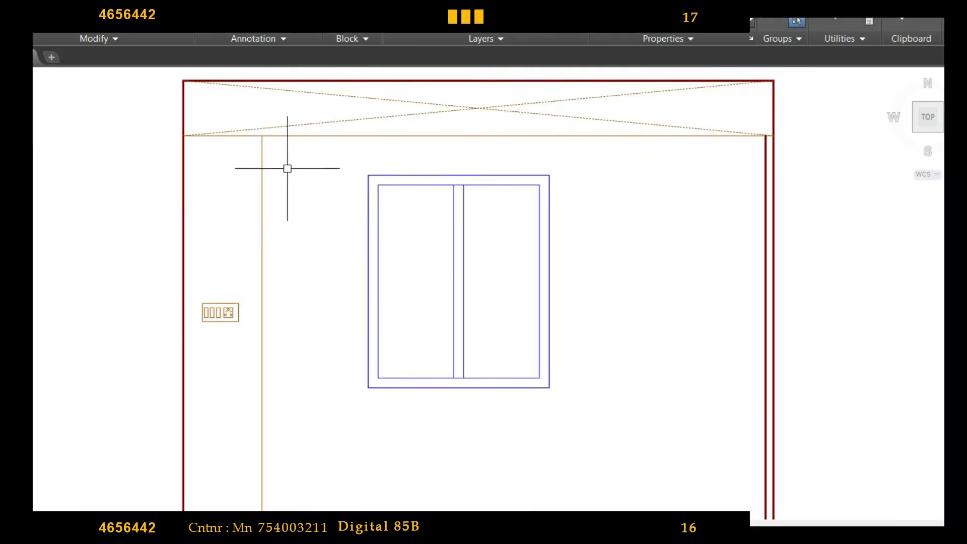
- Place vertical construction lines through both outer side edges of the bed in the bedroom plan, extending up through the elevation
{"action": "scroll", "coordinate": [287, 168], "scroll_direction": "down", "scroll_amount": 2}
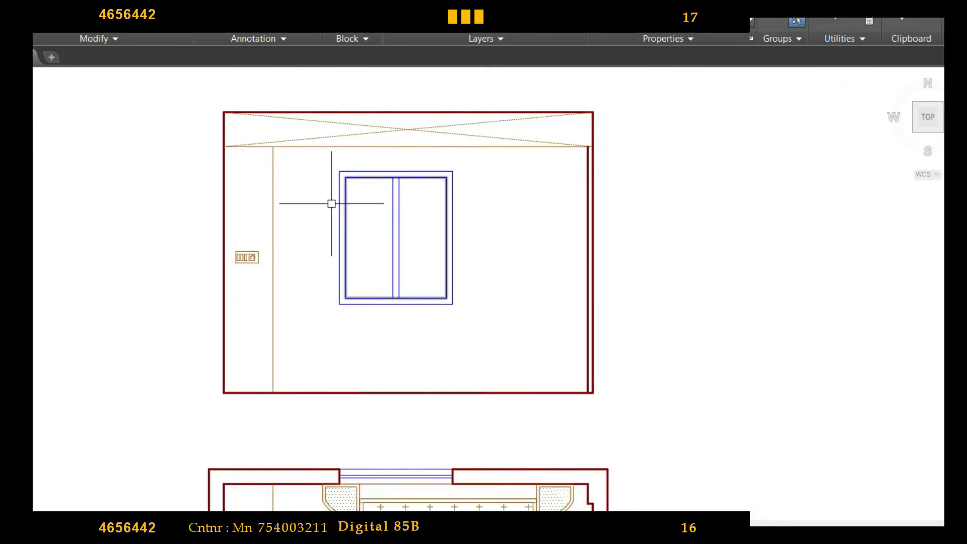
{"action": "scroll", "coordinate": [350, 136], "scroll_direction": "down", "scroll_amount": 2}
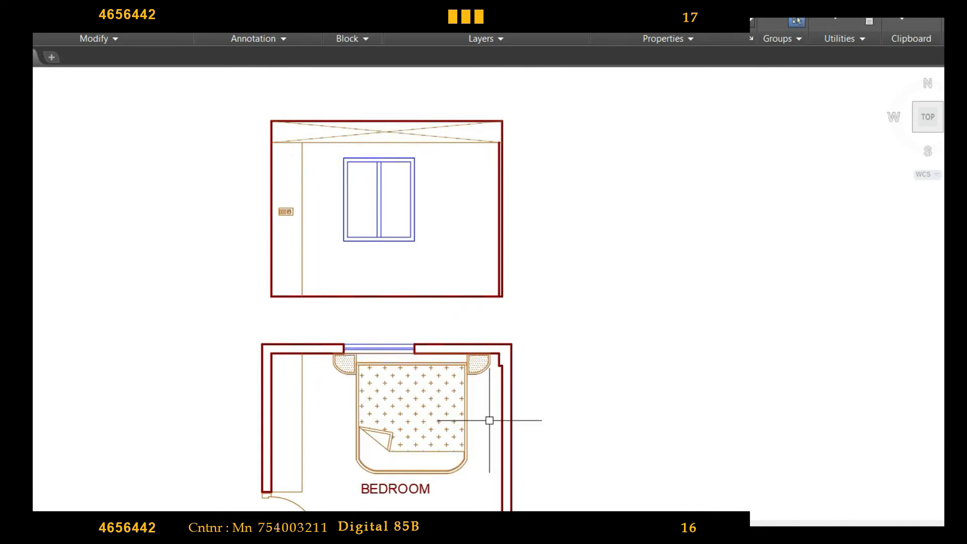
{"action": "type", "text": "xl"}
{"action": "key", "text": "Return"}
{"action": "type", "text": "v"}
{"action": "key", "text": "Return"}
{"action": "scroll", "coordinate": [489, 421], "scroll_direction": "up", "scroll_amount": 4}
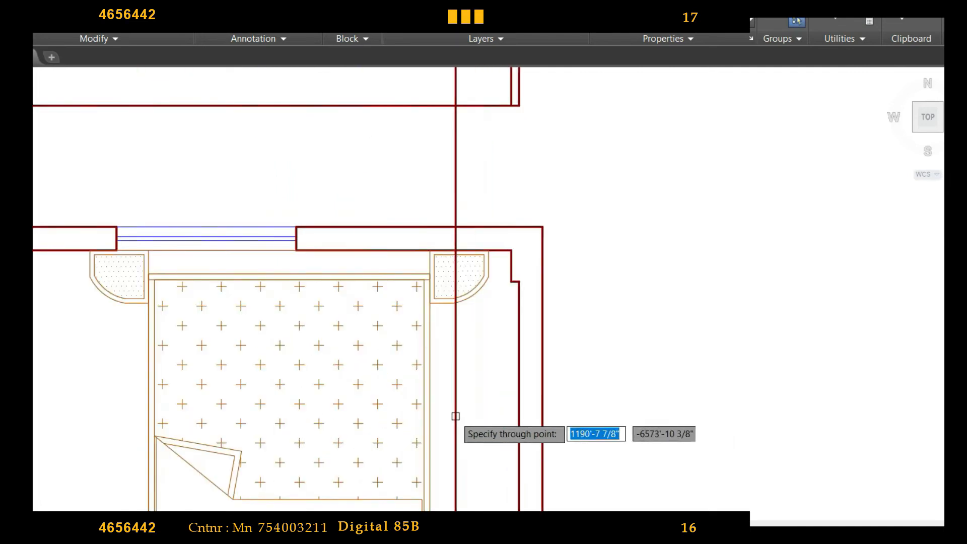
{"action": "left_click", "coordinate": [430, 403]}
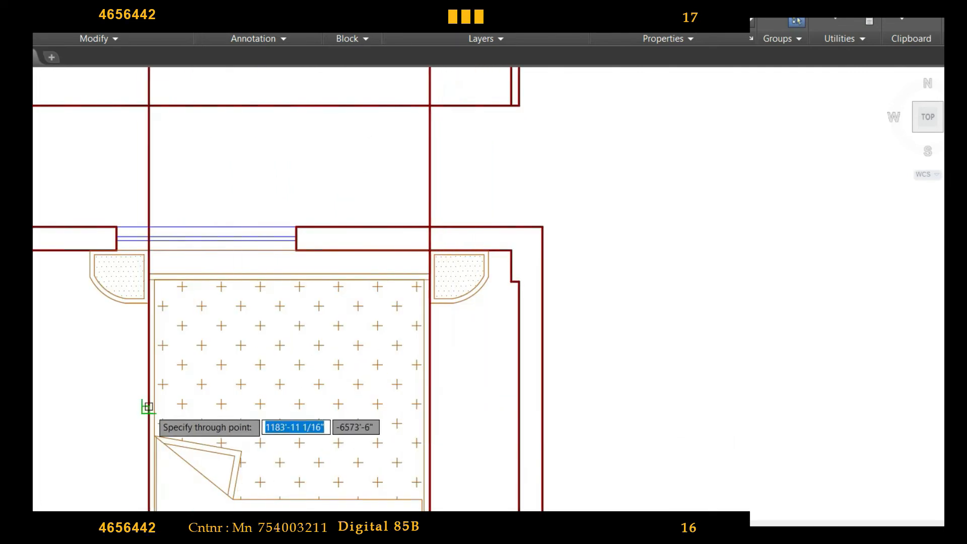
{"action": "left_click", "coordinate": [148, 406]}
{"action": "key", "text": "Return"}
{"action": "scroll", "coordinate": [309, 358], "scroll_direction": "down", "scroll_amount": 3}
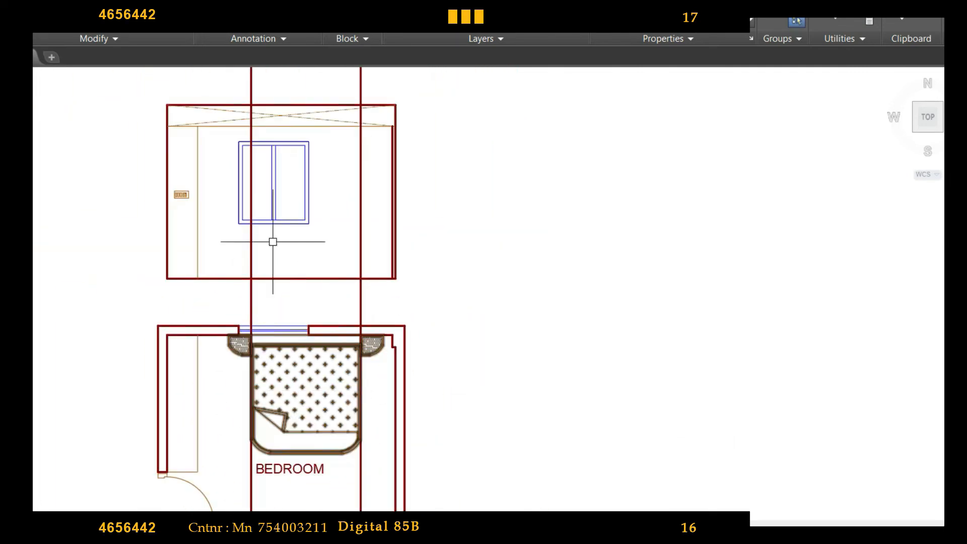
- Move the bed elevation's 3'-4" height dimension outward, clear of the double wall line beside it
{"action": "scroll", "coordinate": [262, 210], "scroll_direction": "up", "scroll_amount": 4}
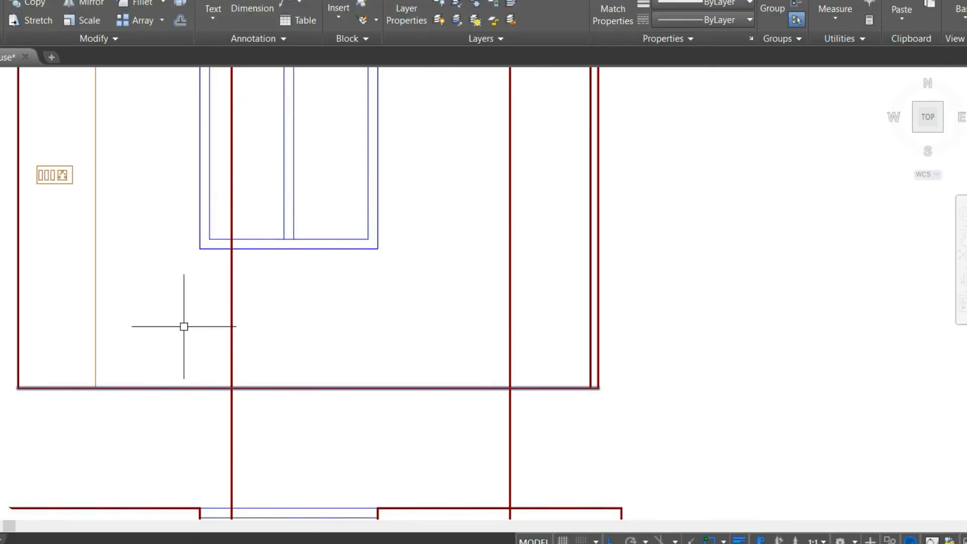
{"action": "scroll", "coordinate": [383, 369], "scroll_direction": "down", "scroll_amount": 12}
{"action": "scroll", "coordinate": [504, 224], "scroll_direction": "up", "scroll_amount": 12}
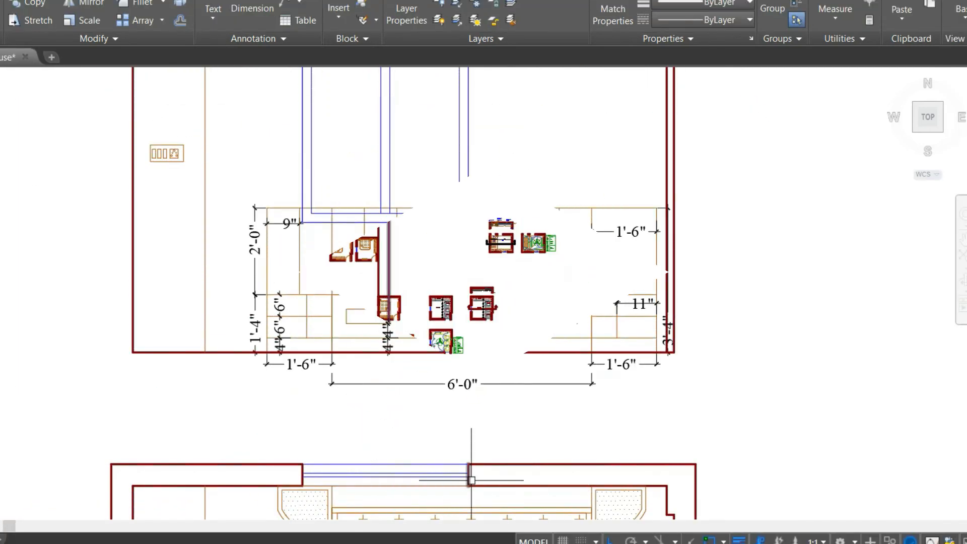
{"action": "scroll", "coordinate": [609, 246], "scroll_direction": "up", "scroll_amount": 2}
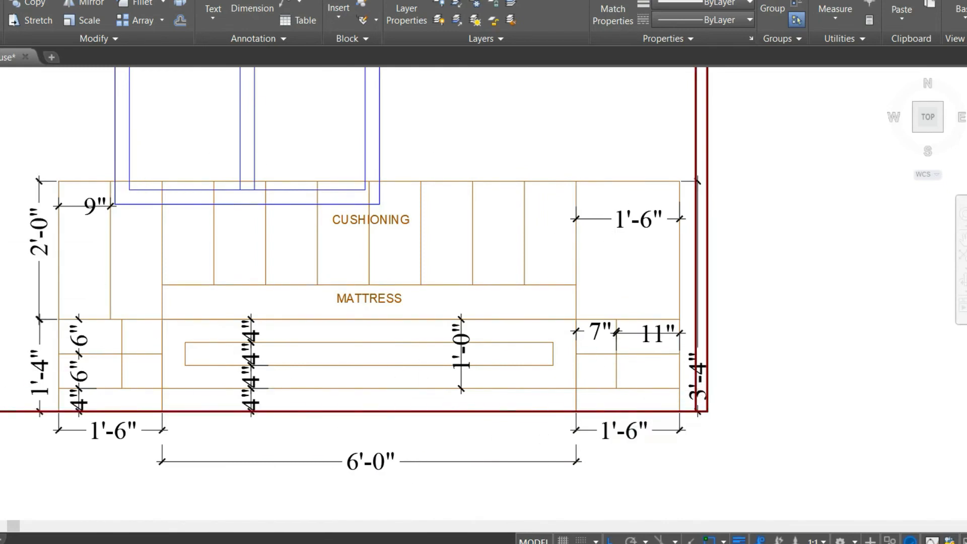
{"action": "left_click", "coordinate": [699, 392]}
{"action": "key", "text": "Escape"}
{"action": "left_click", "coordinate": [700, 393]}
{"action": "left_click", "coordinate": [698, 411]}
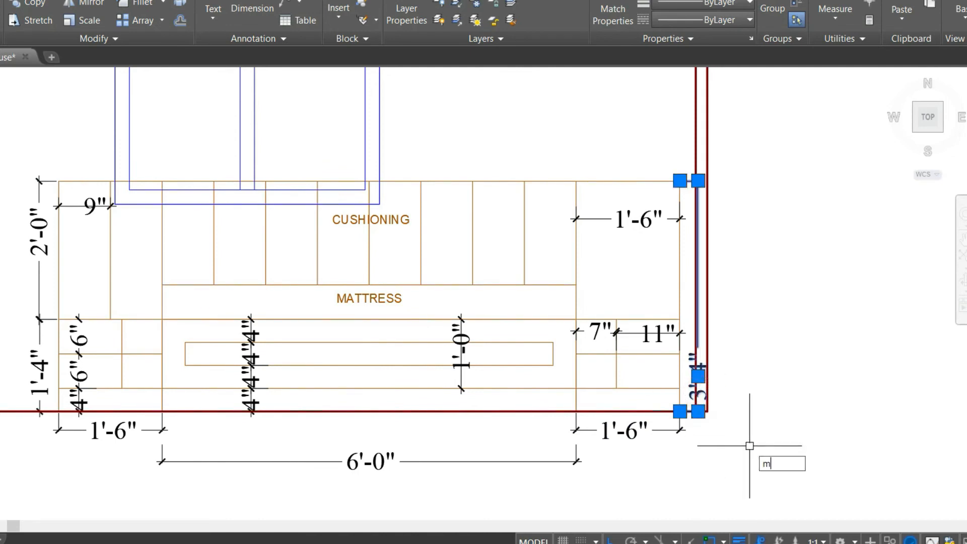
{"action": "left_click", "coordinate": [744, 444]}
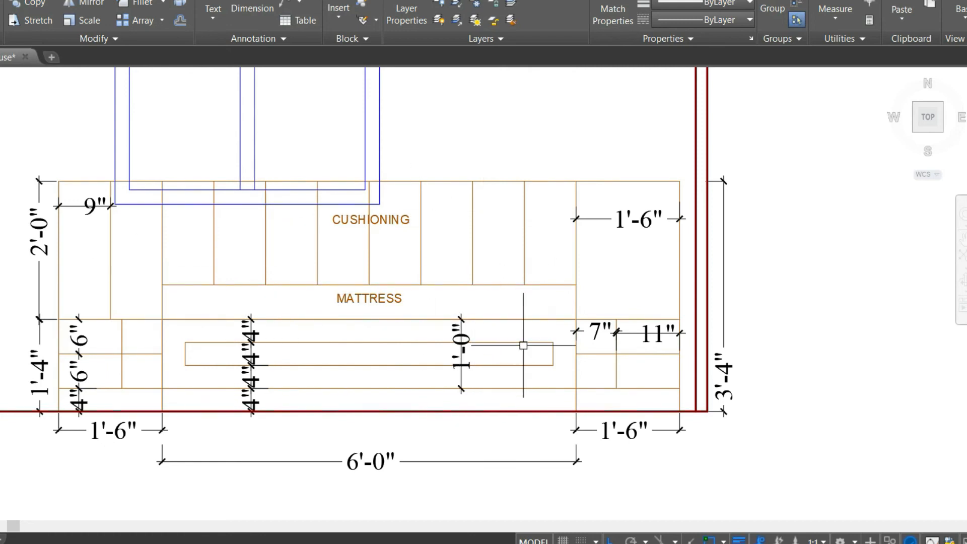
- Draw a thin shelf rectangle about 2'-5" long on the wall between the window and the wall projection, above the headboard
{"action": "scroll", "coordinate": [523, 345], "scroll_direction": "down", "scroll_amount": 2}
{"action": "scroll", "coordinate": [376, 445], "scroll_direction": "down", "scroll_amount": 2}
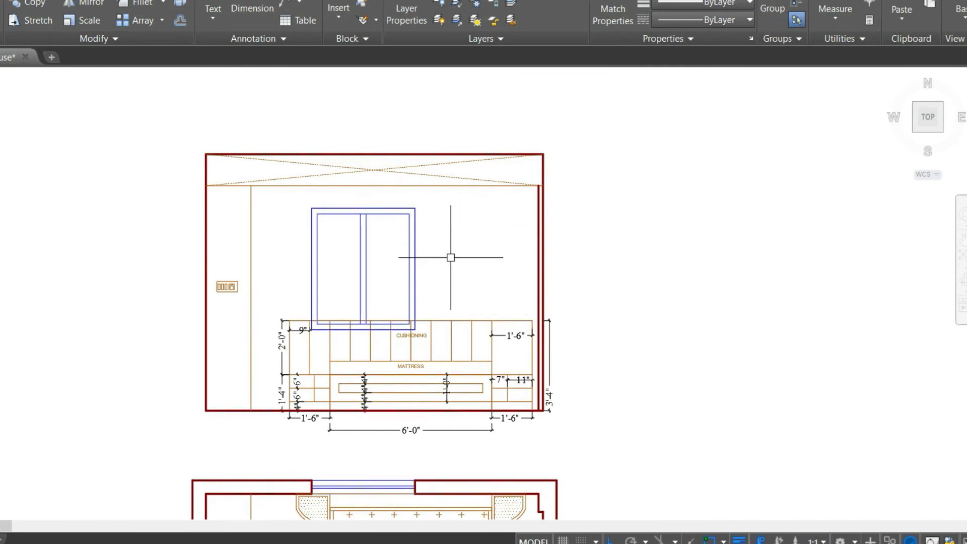
{"action": "scroll", "coordinate": [452, 249], "scroll_direction": "up", "scroll_amount": 2}
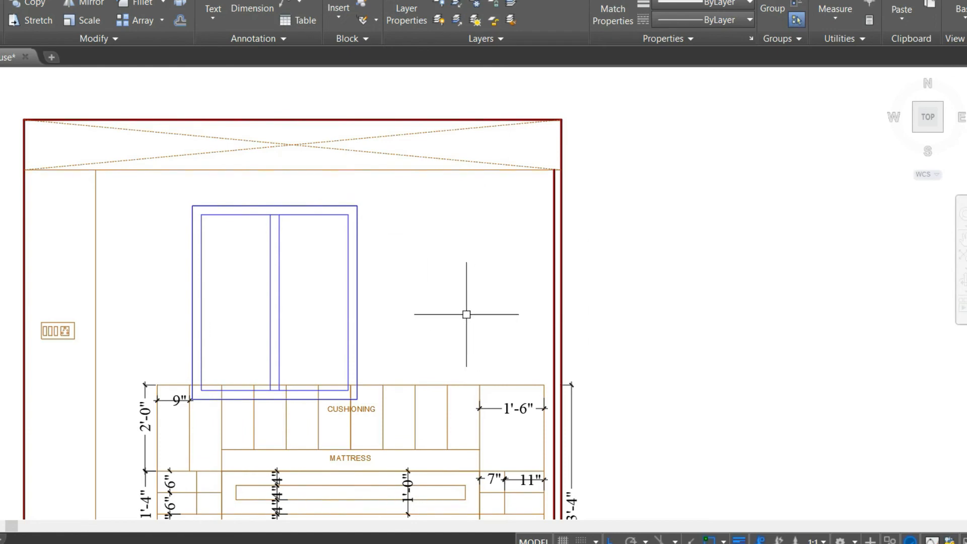
{"action": "type", "text": "rec"}
{"action": "key", "text": "Return"}
{"action": "scroll", "coordinate": [450, 275], "scroll_direction": "up", "scroll_amount": 2}
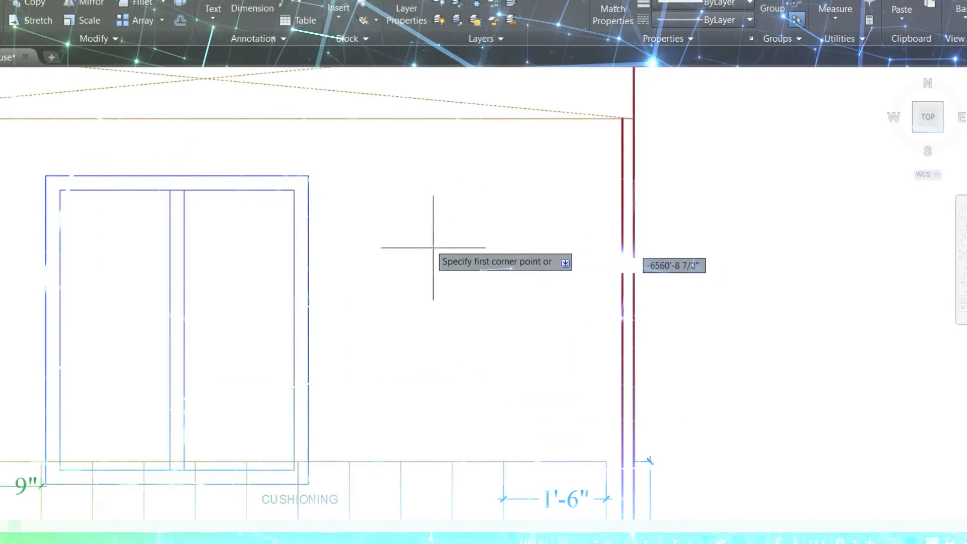
{"action": "left_click", "coordinate": [421, 233]}
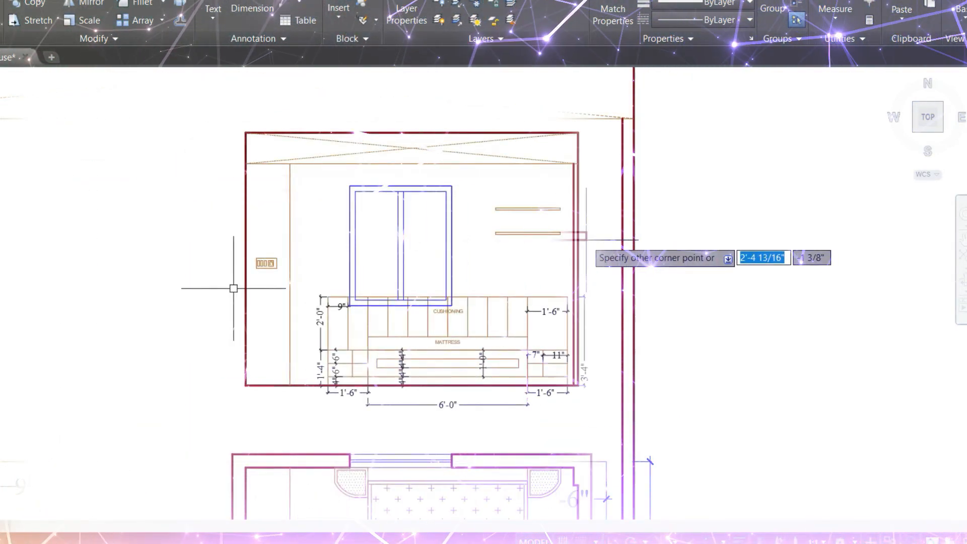
{"action": "scroll", "coordinate": [233, 289], "scroll_direction": "down", "scroll_amount": 2}
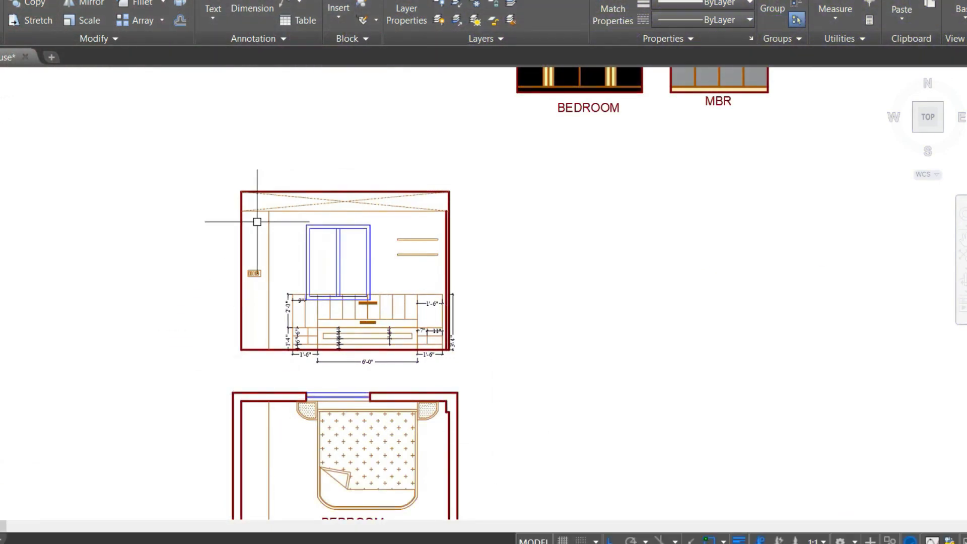
{"action": "scroll", "coordinate": [367, 240], "scroll_direction": "up", "scroll_amount": 4}
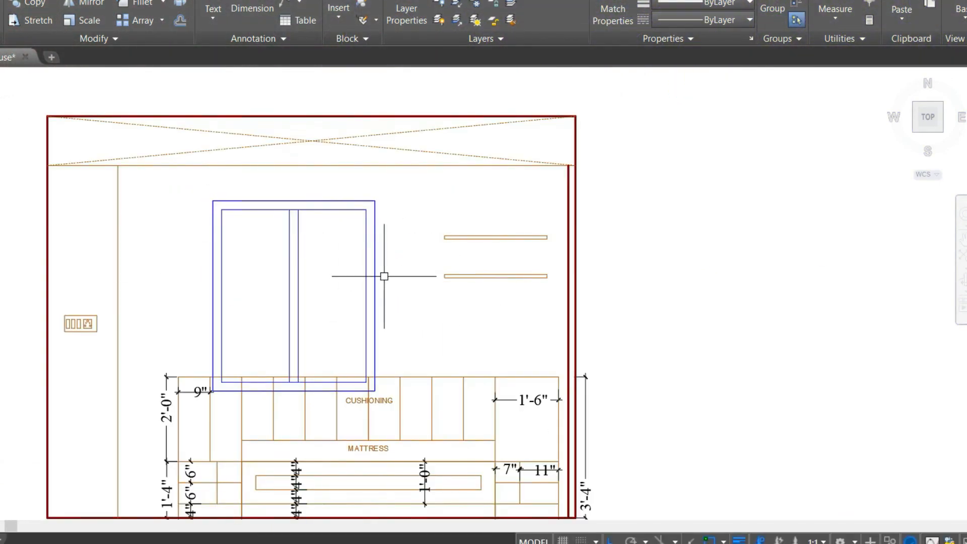
{"action": "scroll", "coordinate": [594, 225], "scroll_direction": "down", "scroll_amount": 2}
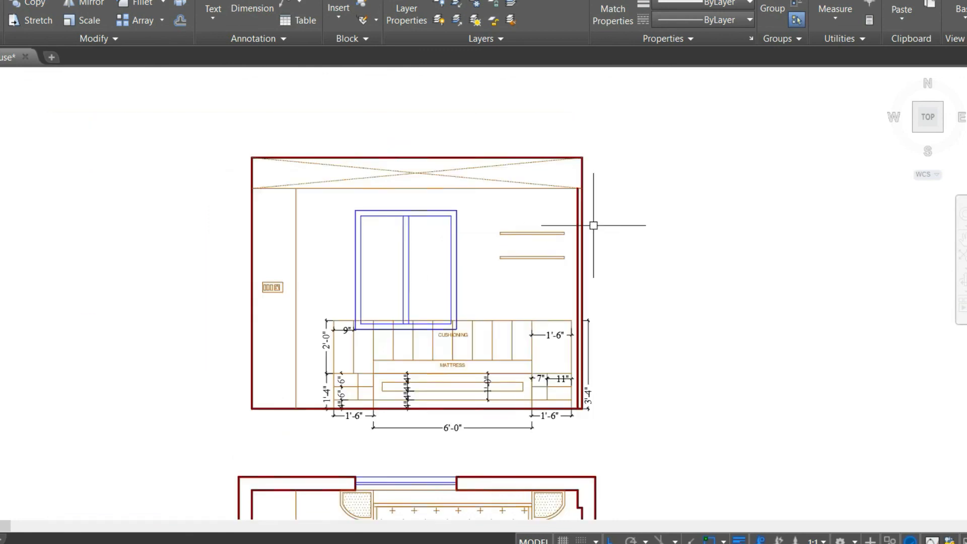
{"action": "scroll", "coordinate": [385, 252], "scroll_direction": "down", "scroll_amount": 6}
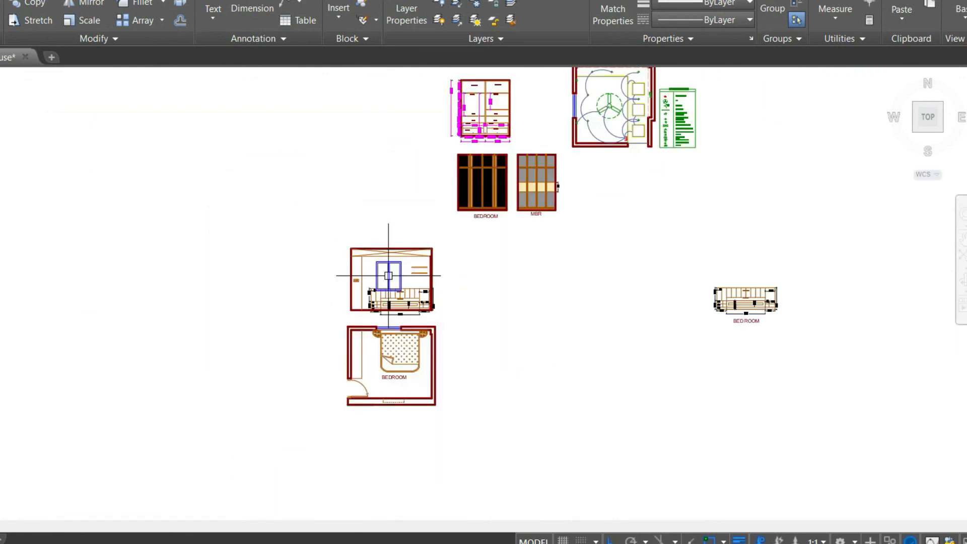
{"action": "scroll", "coordinate": [395, 389], "scroll_direction": "up", "scroll_amount": 2}
{"action": "scroll", "coordinate": [453, 324], "scroll_direction": "down", "scroll_amount": 2}
{"action": "scroll", "coordinate": [340, 392], "scroll_direction": "up", "scroll_amount": 4}
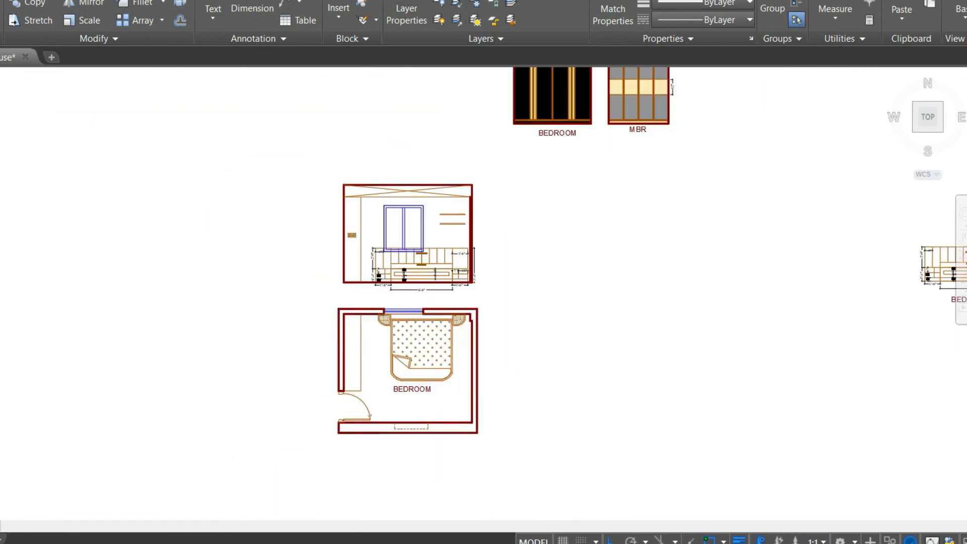